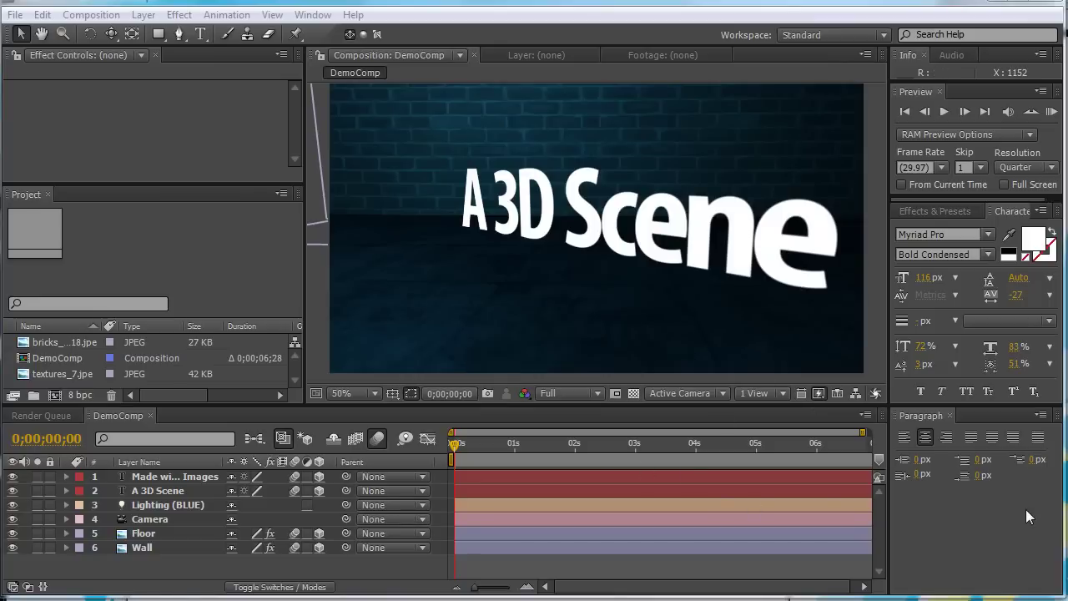
Leave the DemoComp comp view for the Untitled Project with its empty render queue
click(993, 533)
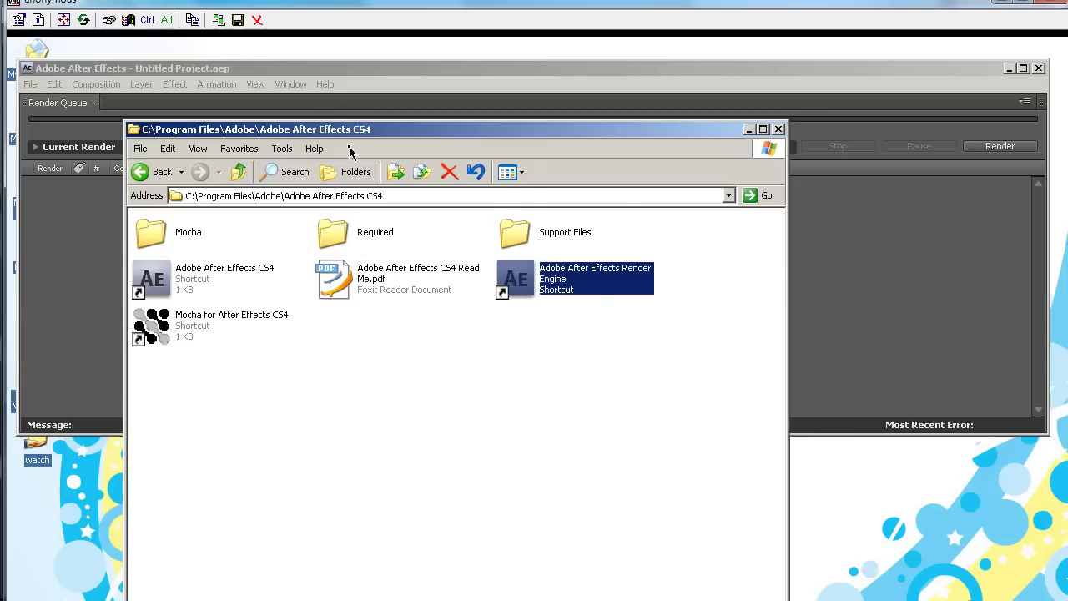
Select the Adobe After Effects Render Engine shortcut in the Adobe After Effects CS4 program folder
click(422, 409)
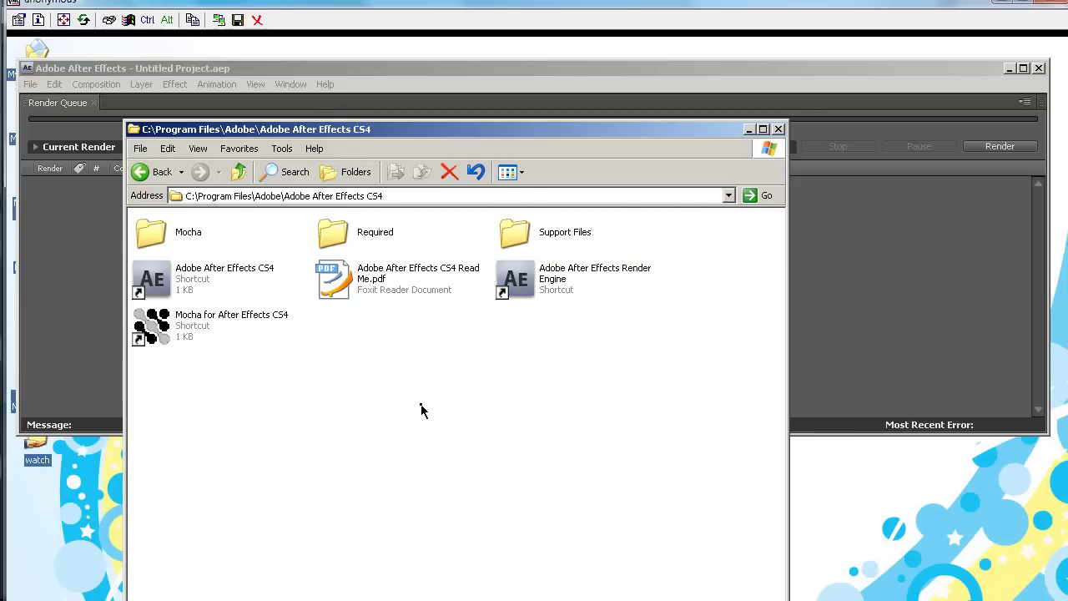
click(223, 197)
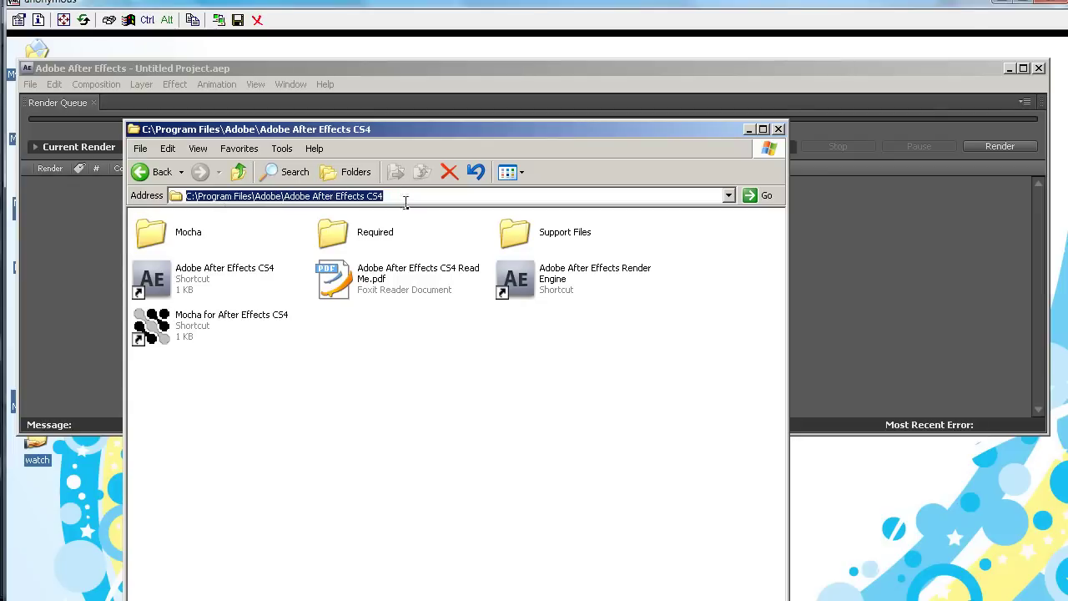
click(455, 412)
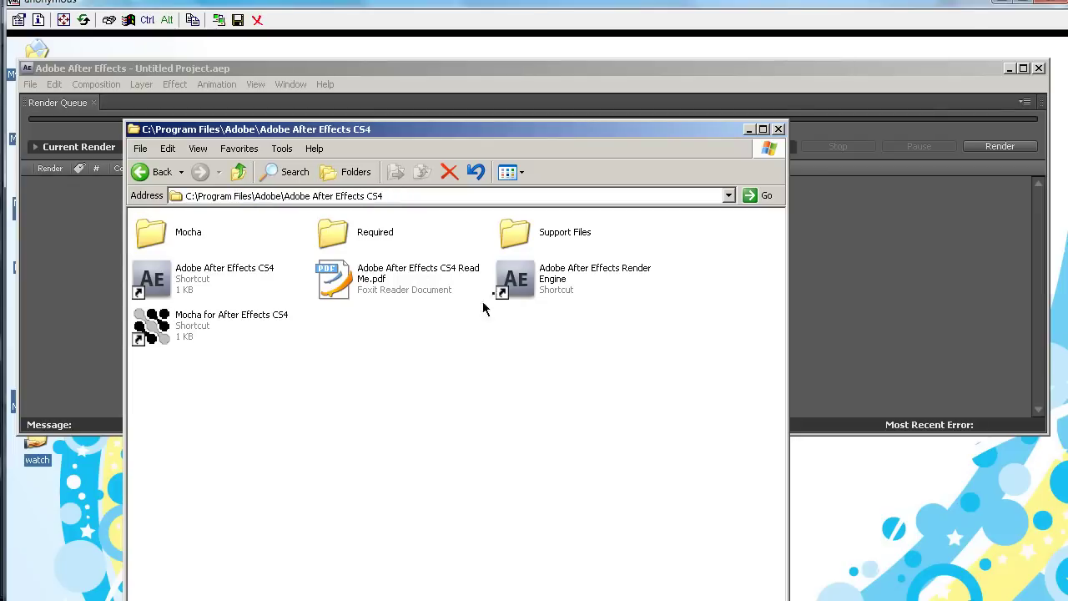
click(549, 292)
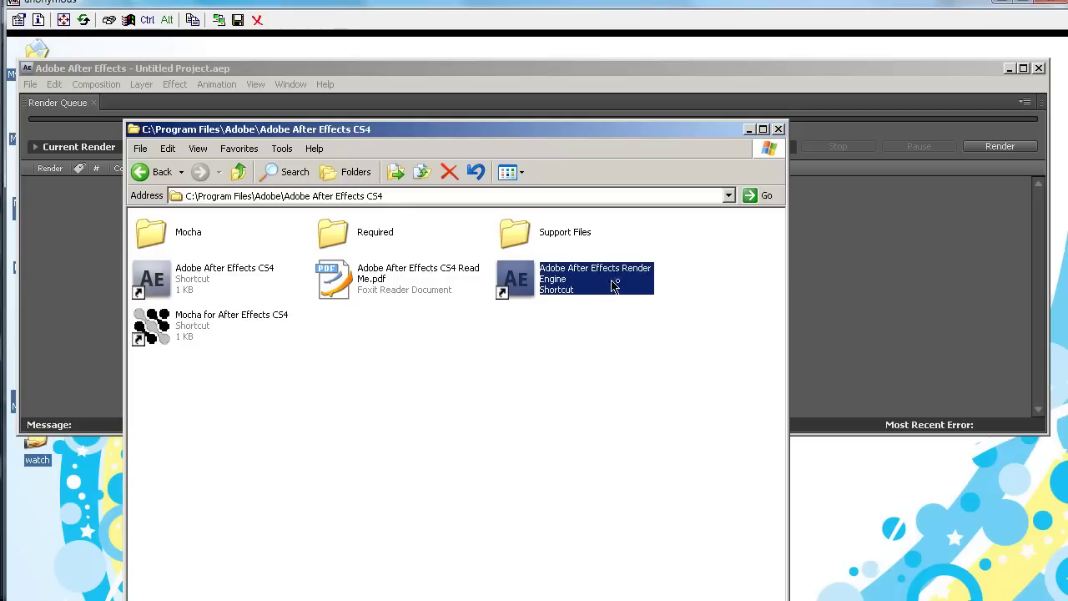
Bring the Render Engine window forward and shift it down-right to reveal the desktop icons
click(849, 277)
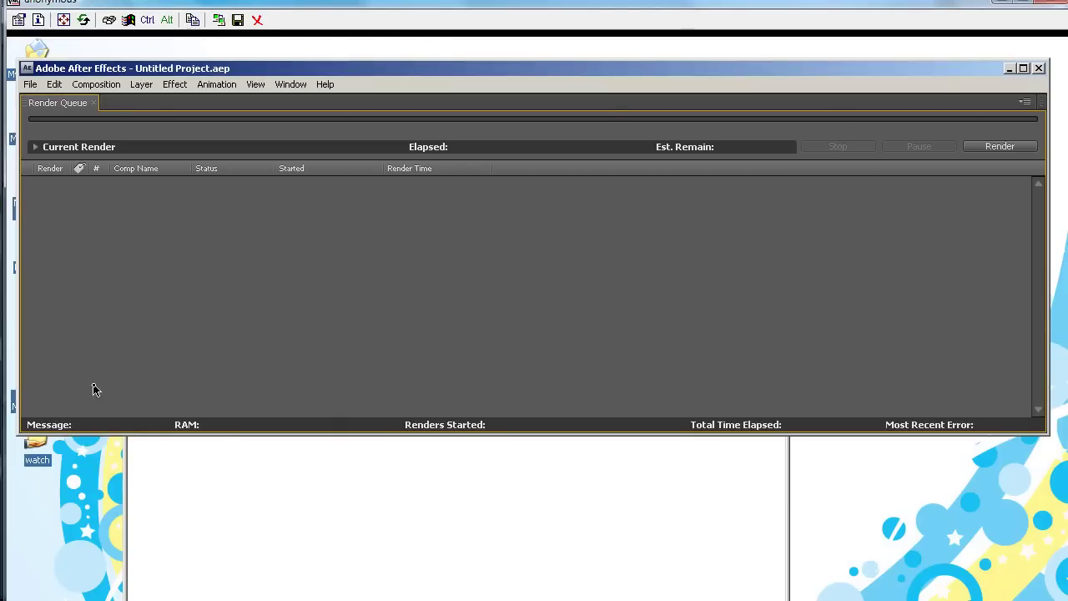
drag(186, 67, 219, 87)
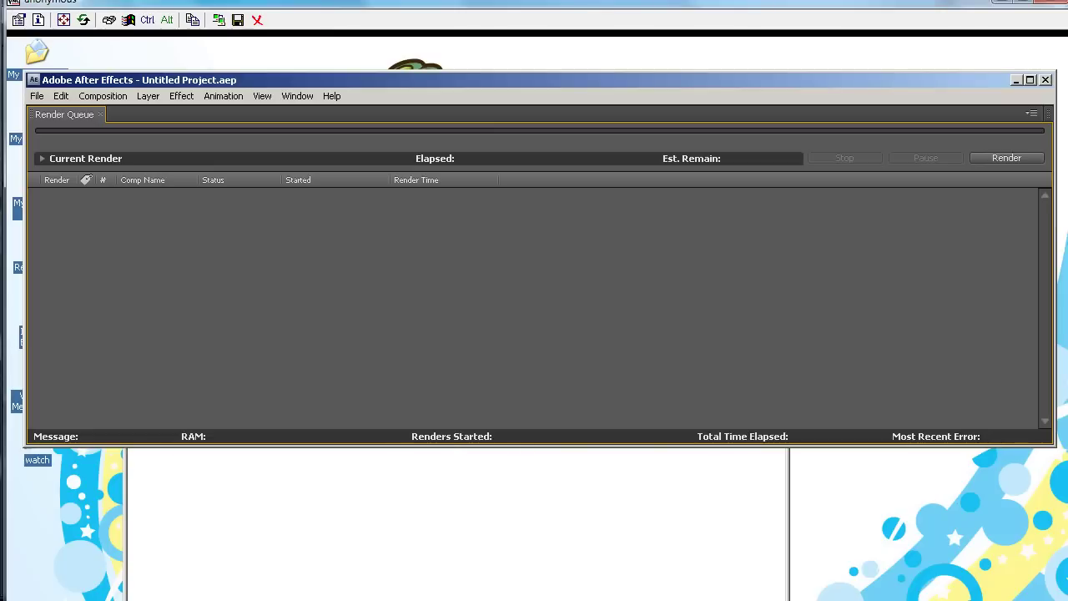
Go from the Start menu to the Public folder and select Watch Folder
key(super)
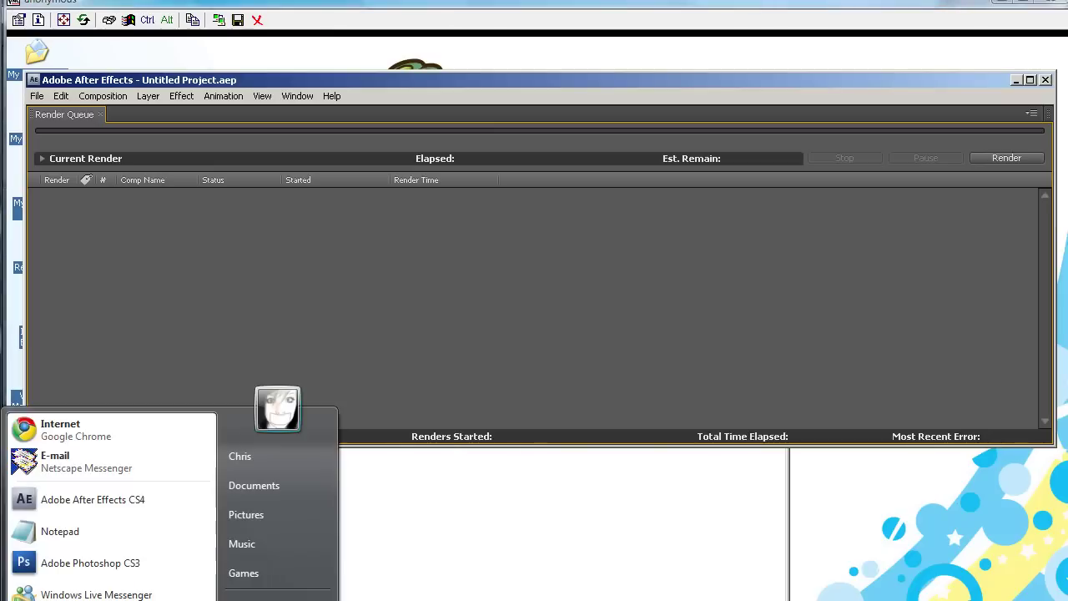
click(264, 457)
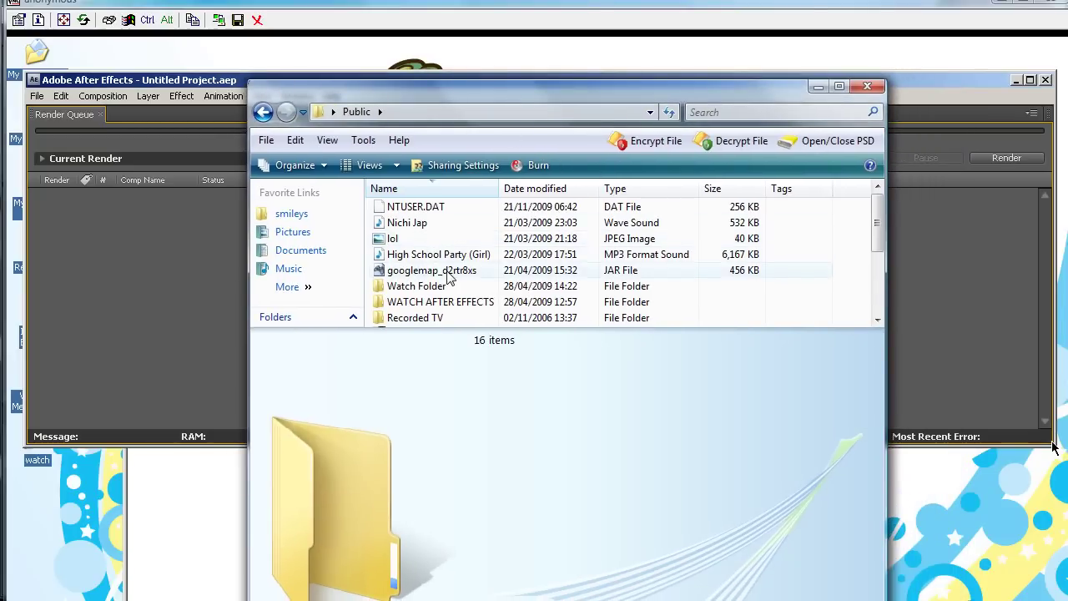
click(441, 286)
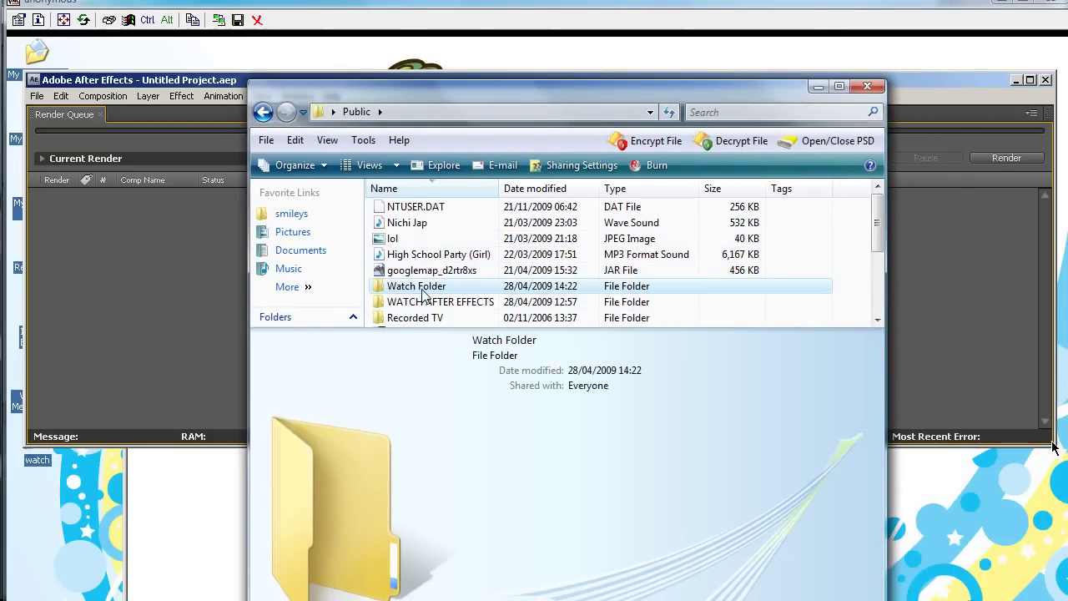
Turn on Share this folder in Watch Folder's Advanced Sharing settings
right_click(429, 288)
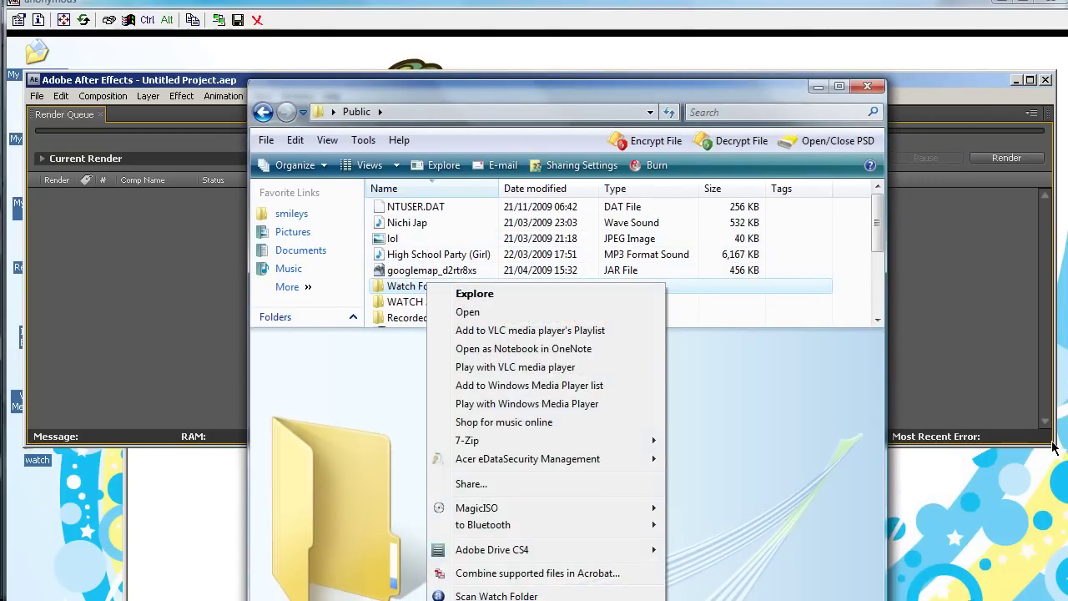
key(r)
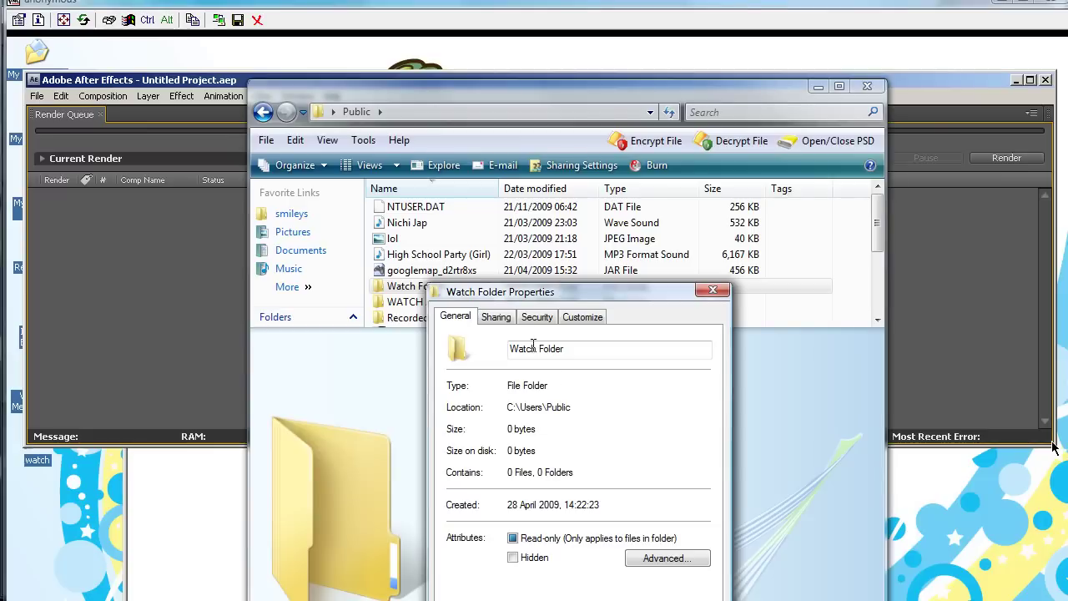
click(499, 327)
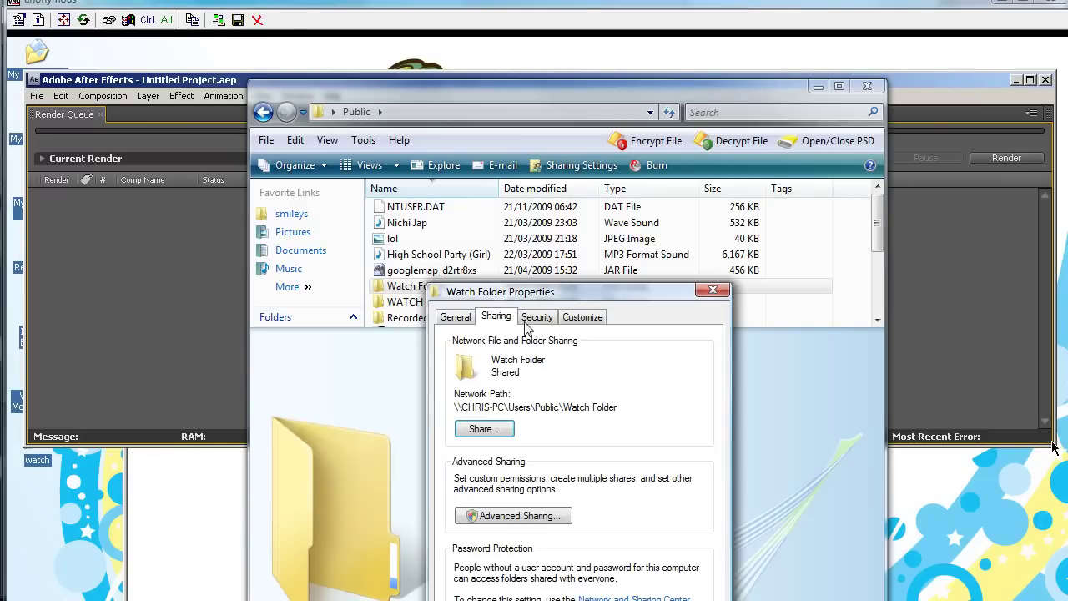
click(503, 518)
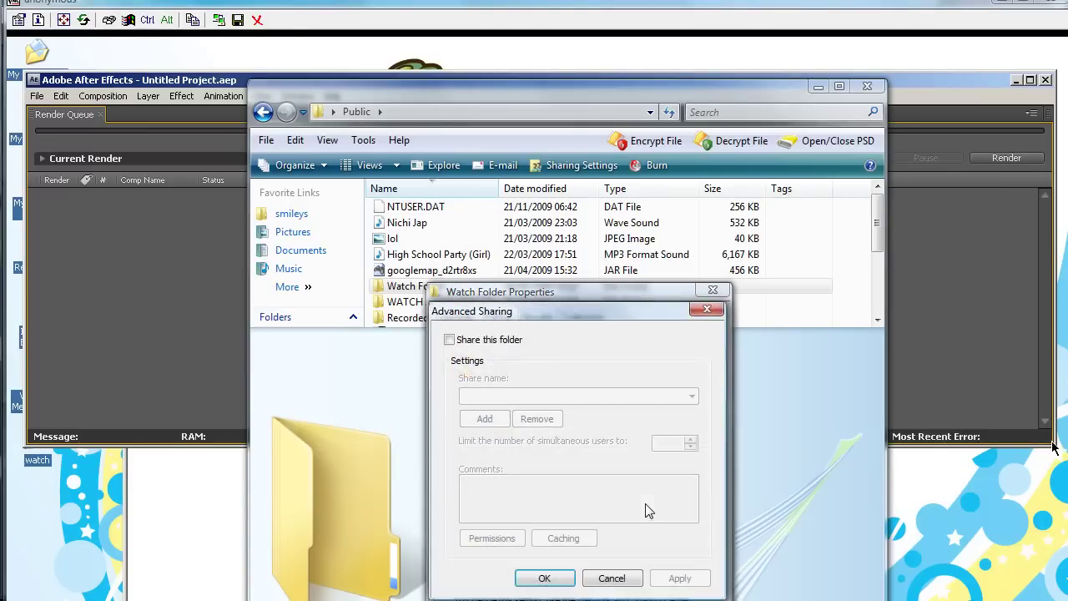
click(491, 339)
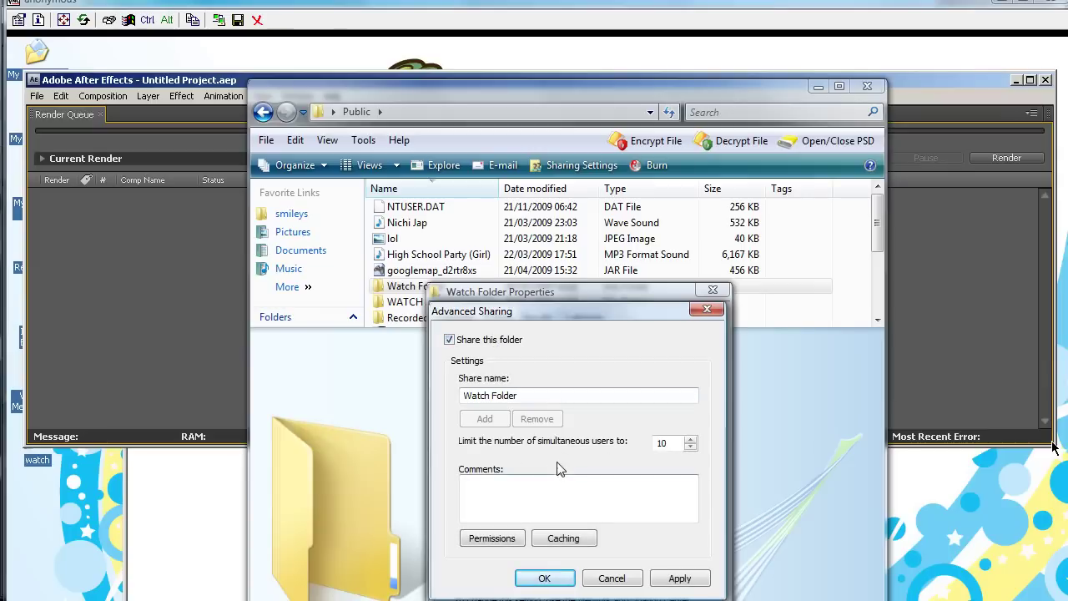
Allow Everyone Full Control in the share permissions and close all sharing dialogs
click(510, 538)
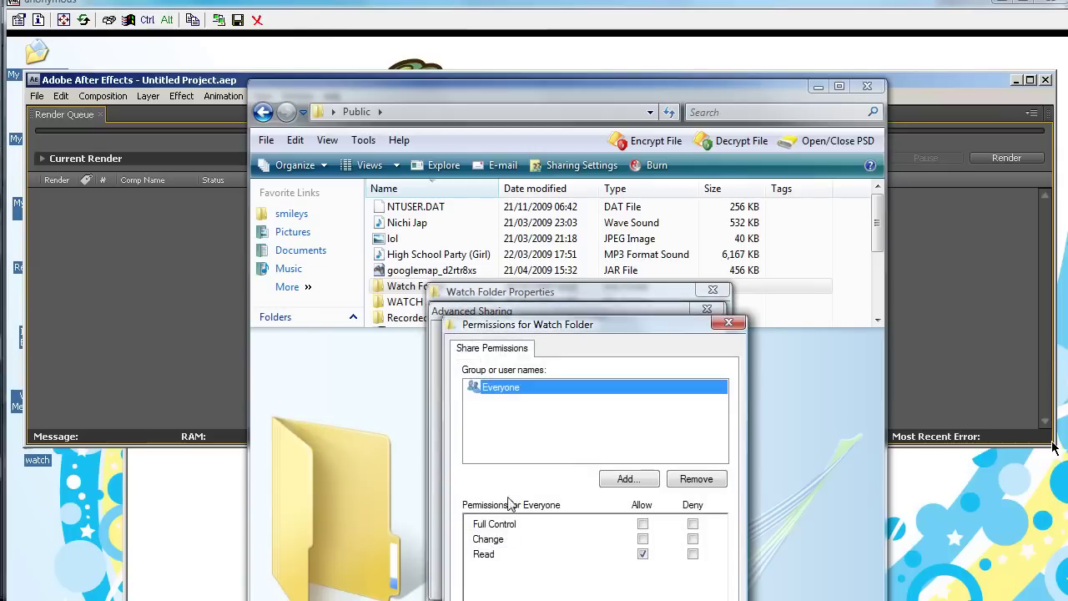
click(642, 524)
click(627, 479)
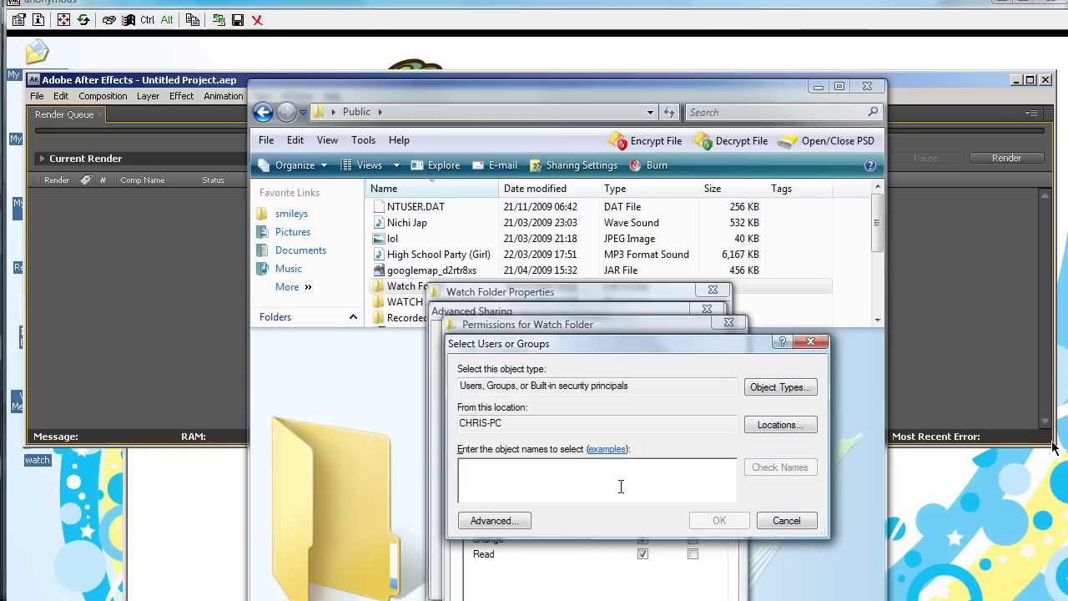
click(808, 519)
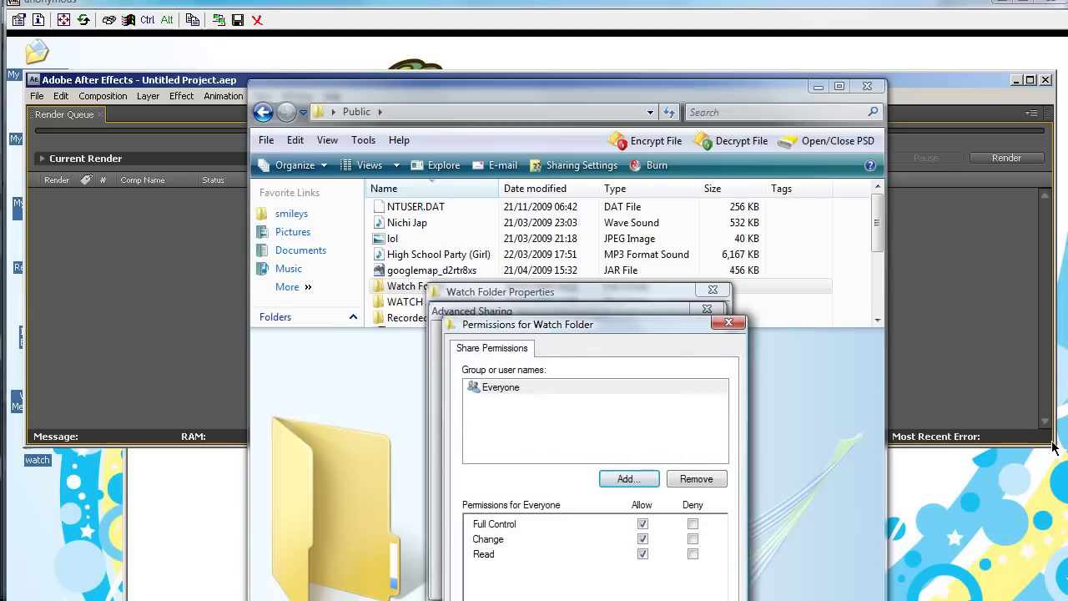
key(Escape)
key(Return)
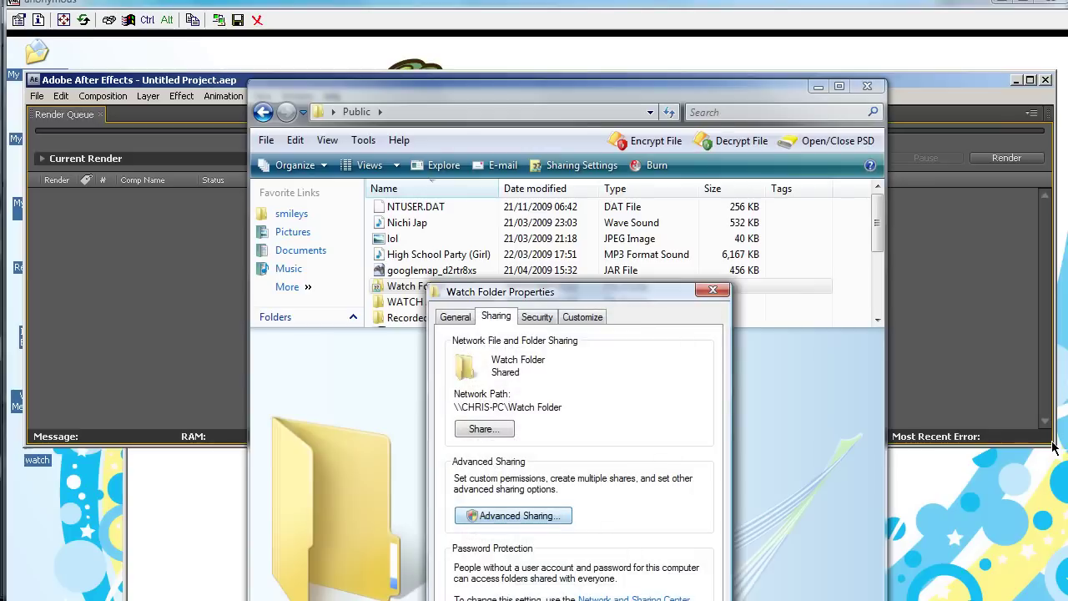
key(Return)
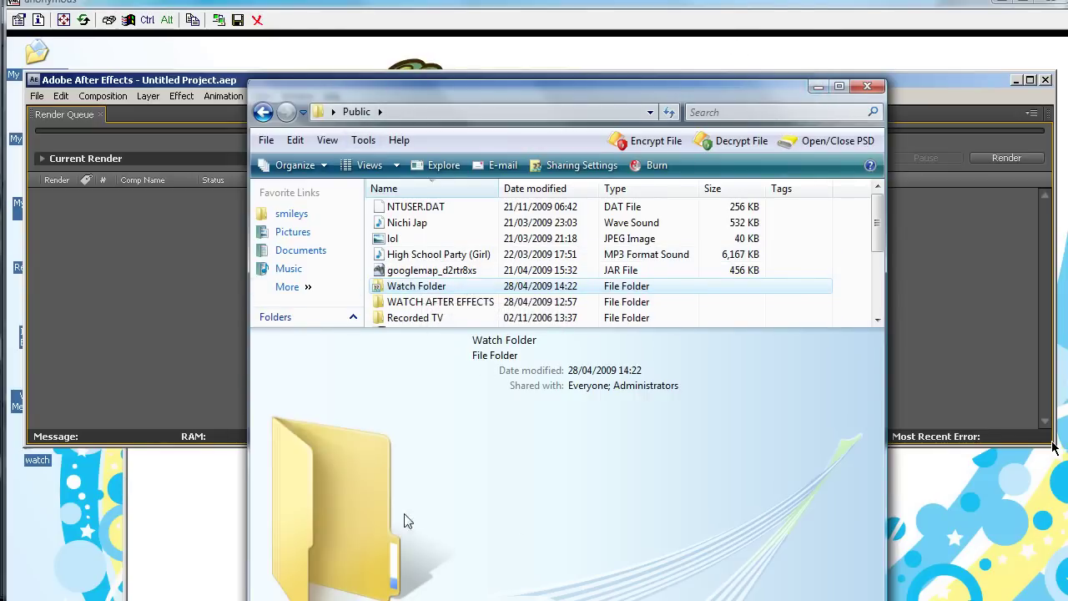
Start Map Network Drive from My Computer and keep Y: as the drive letter
click(817, 86)
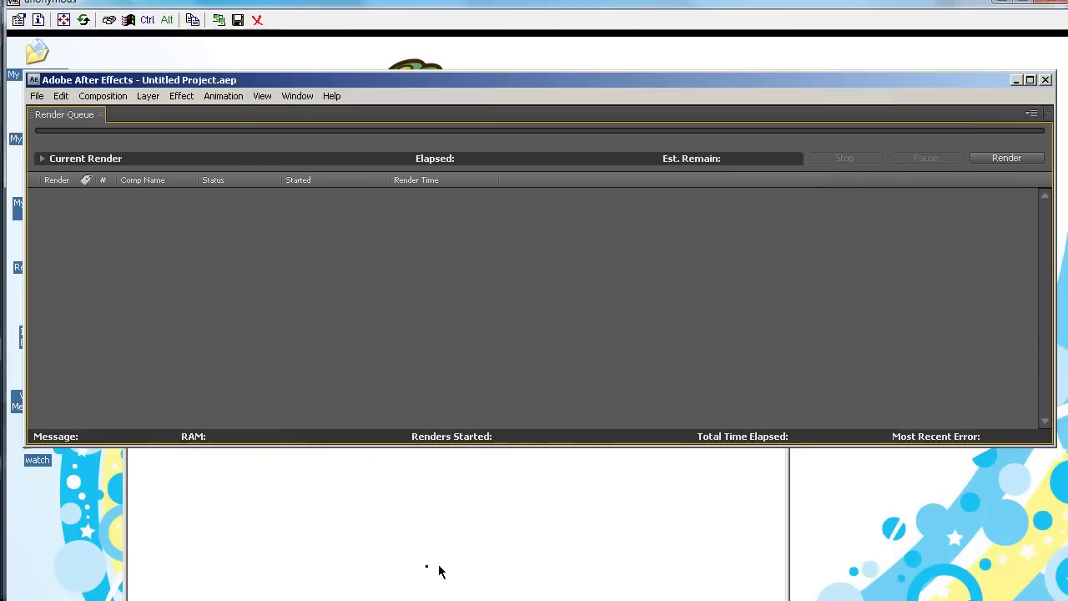
key(super)
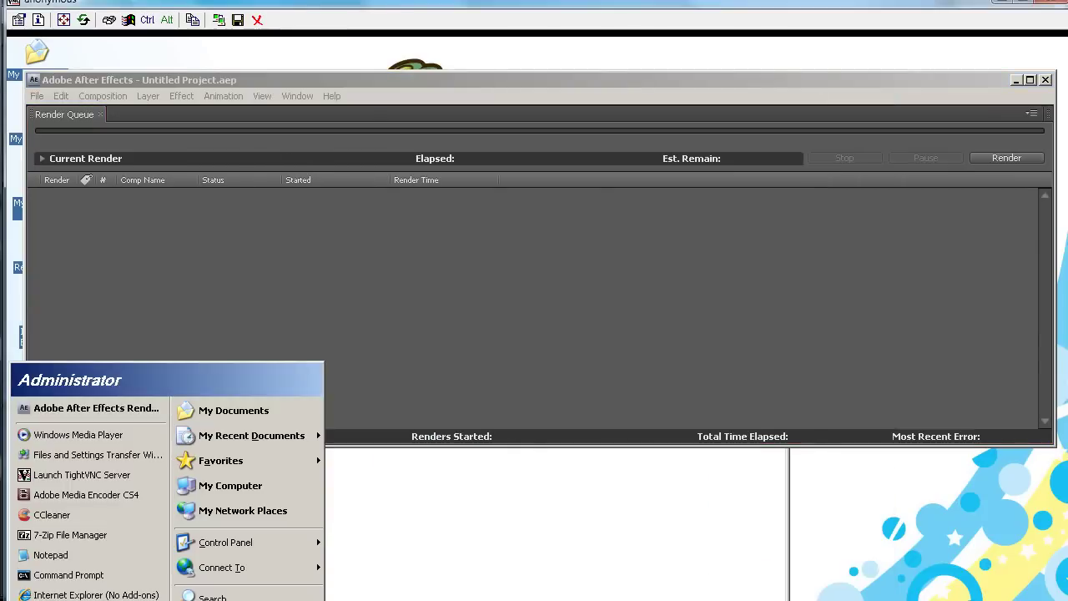
right_click(192, 491)
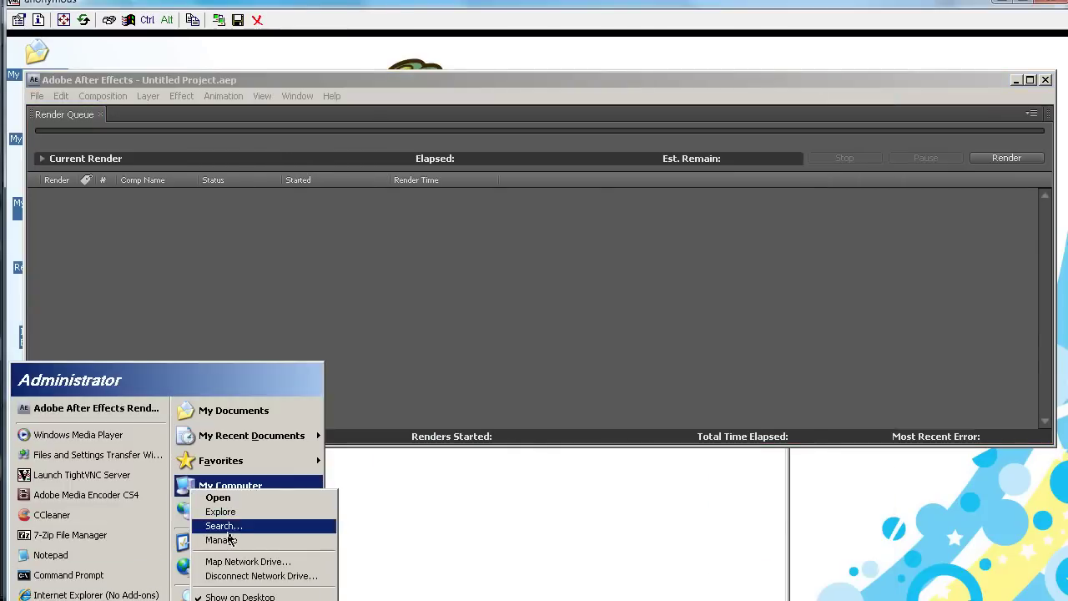
click(267, 565)
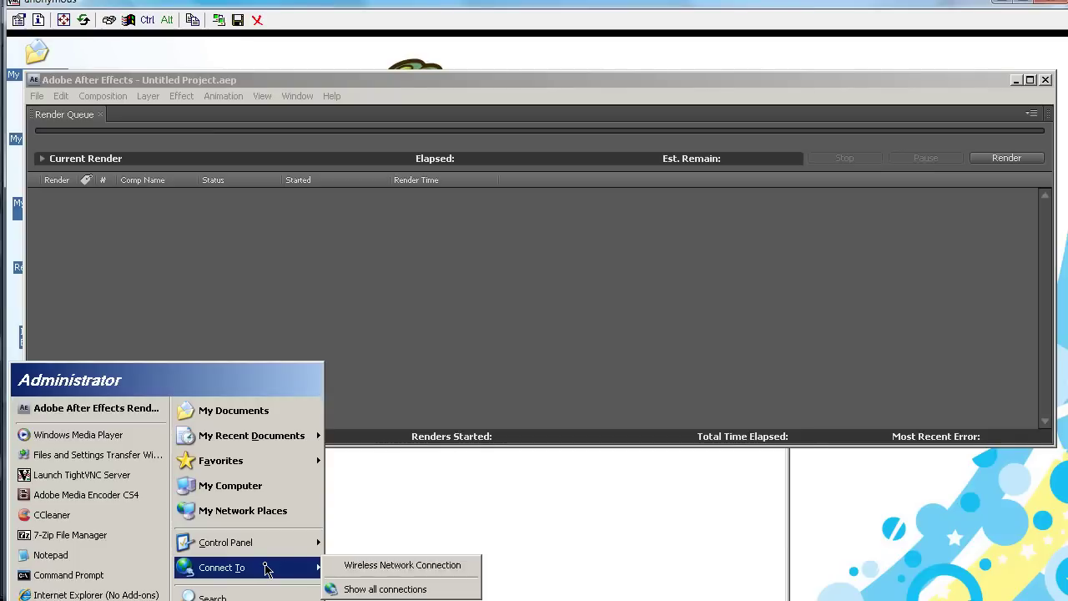
mouse_move(221, 460)
mouse_move(359, 475)
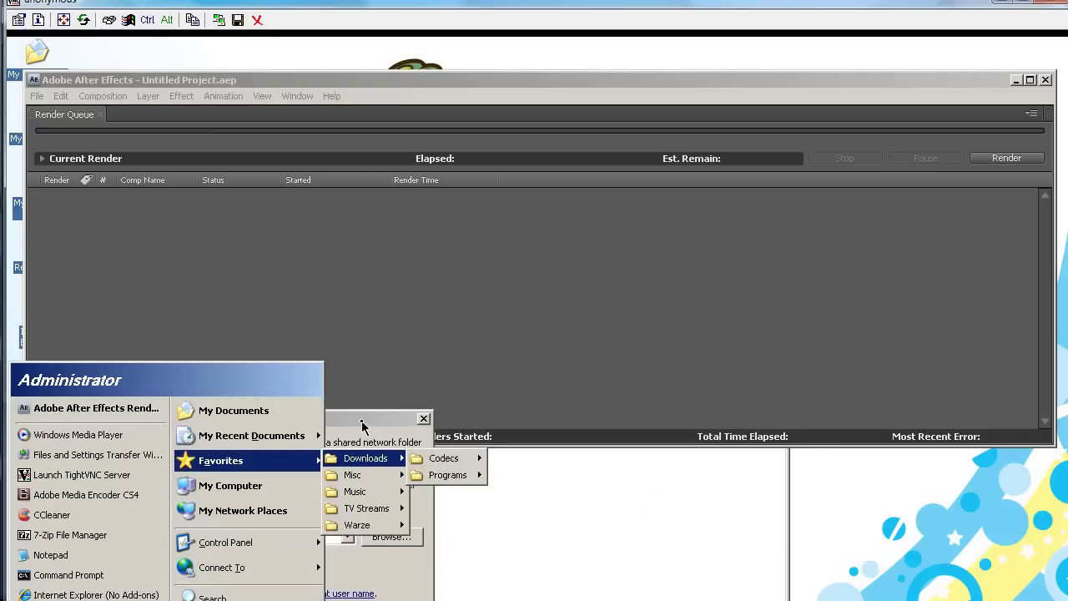
click(331, 419)
drag(319, 419, 561, 227)
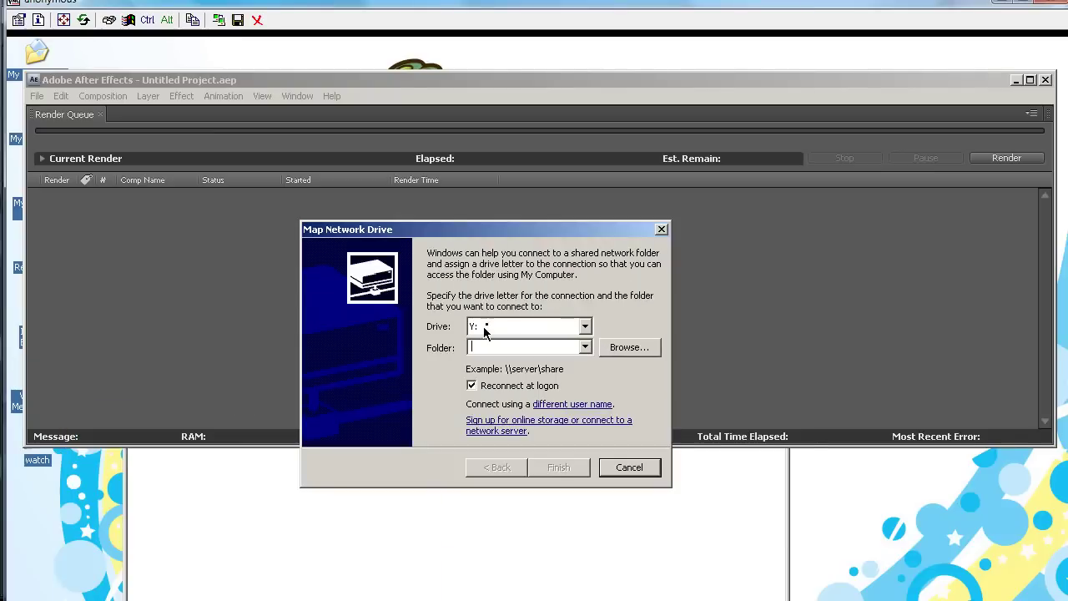
click(585, 326)
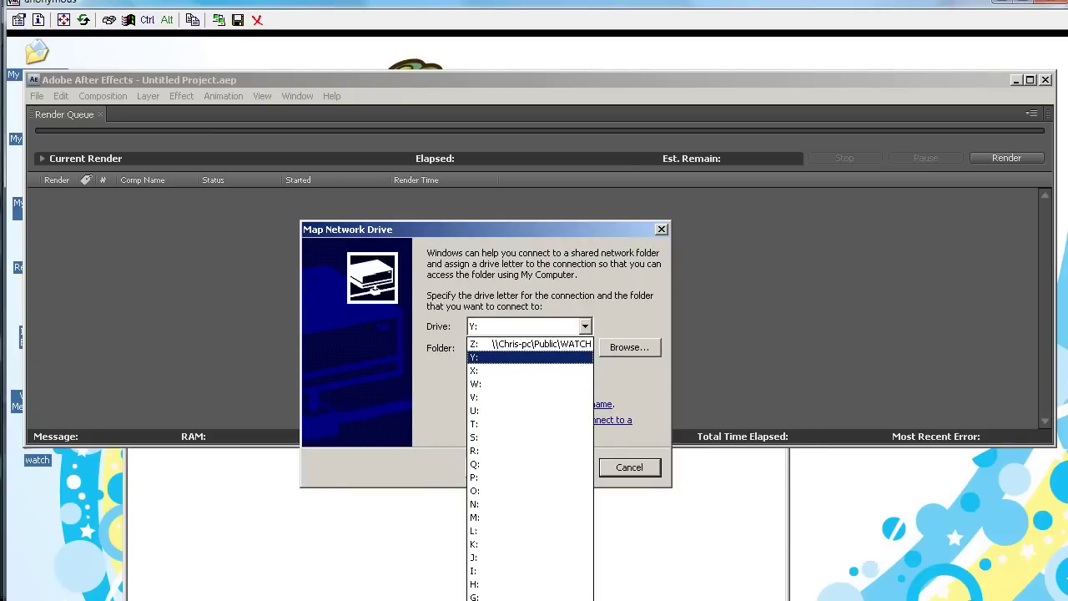
click(477, 359)
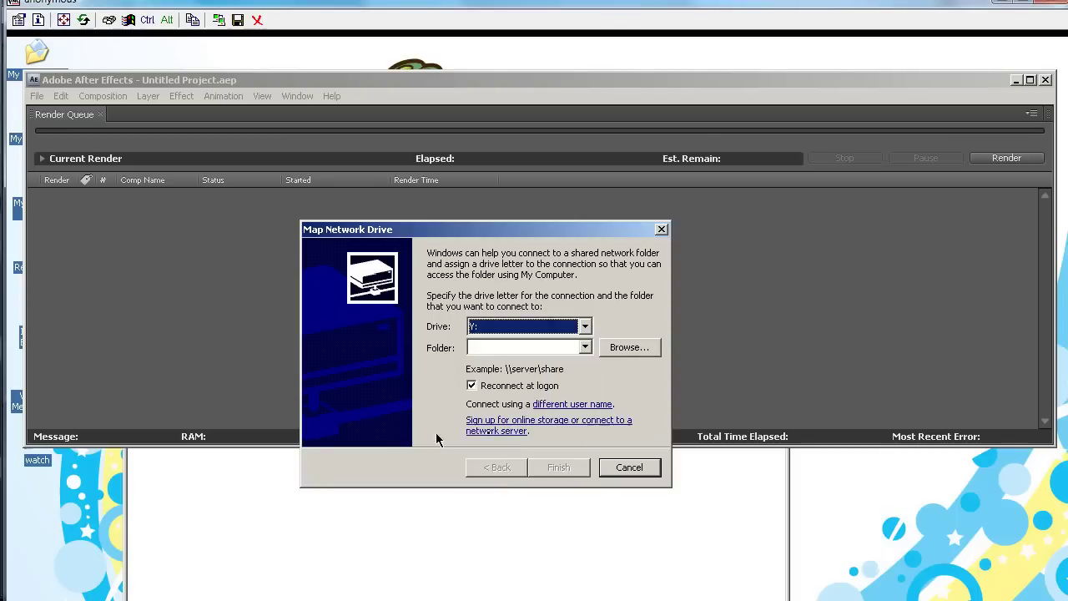
Choose Watch Folder on the Workgroup computer and finish mapping it as Y:
click(643, 353)
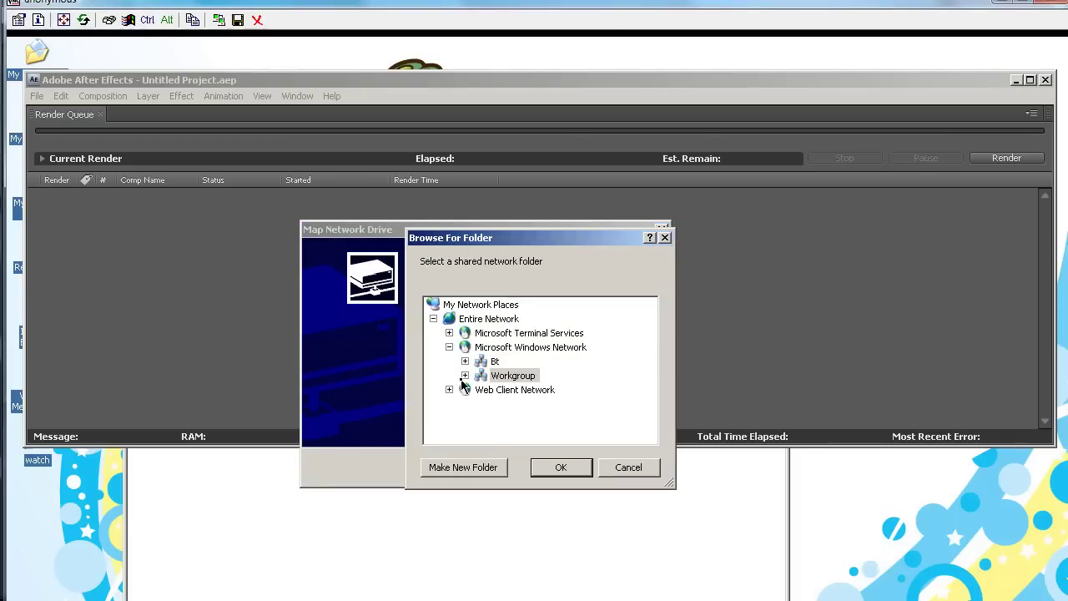
click(465, 375)
click(482, 403)
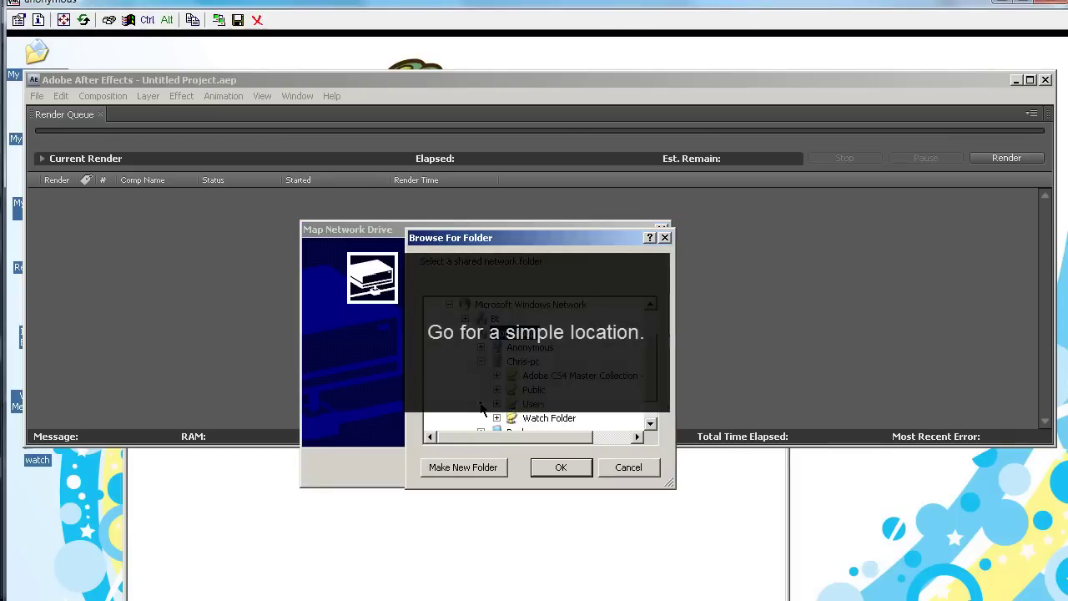
scroll(440, 417, up, 1)
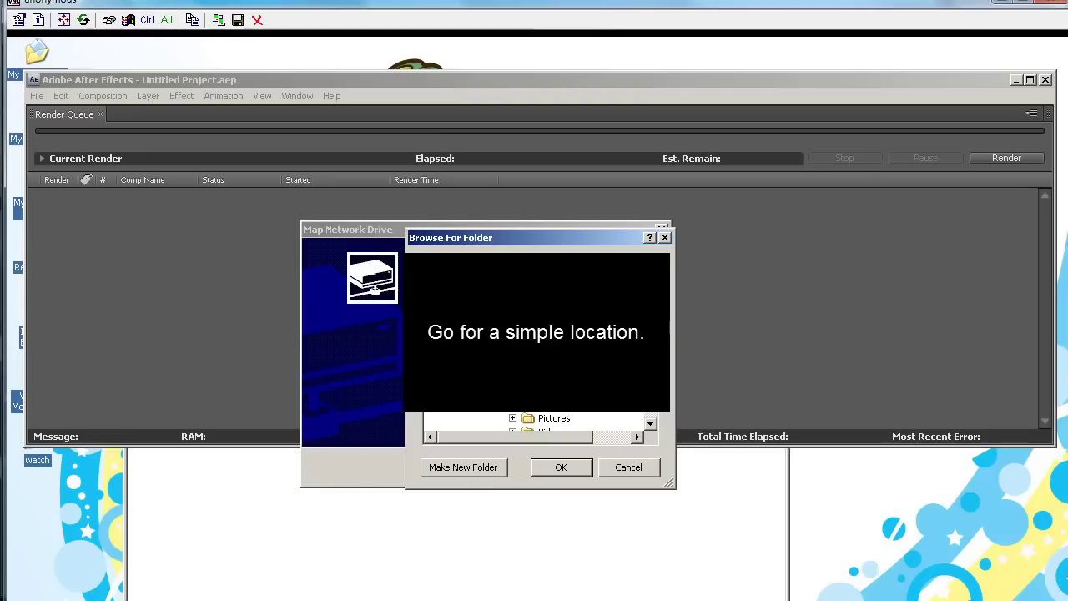
scroll(539, 421, down, 1)
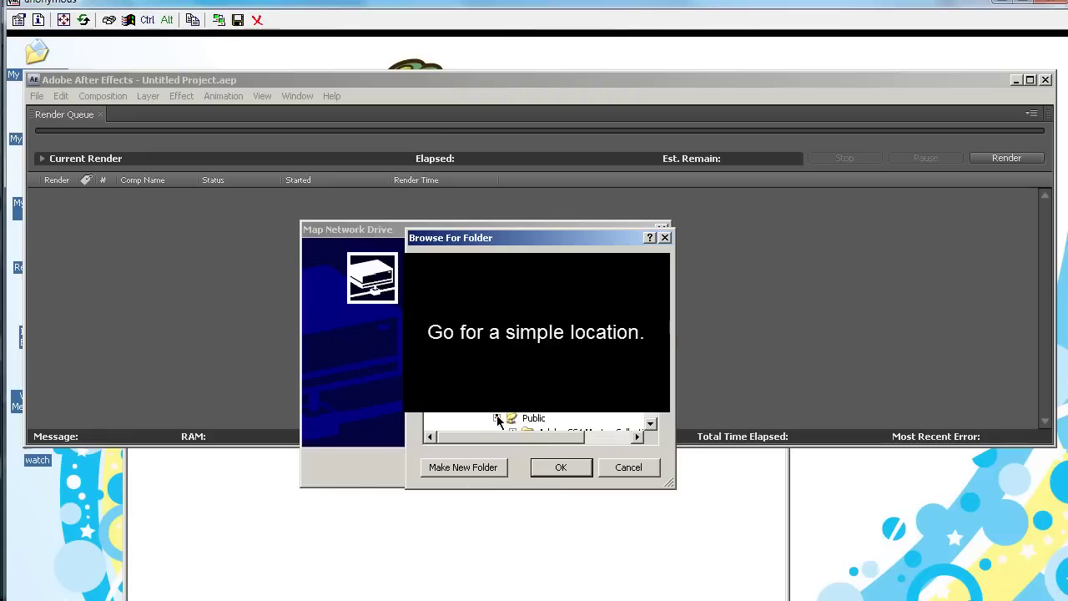
scroll(651, 411, down, 3)
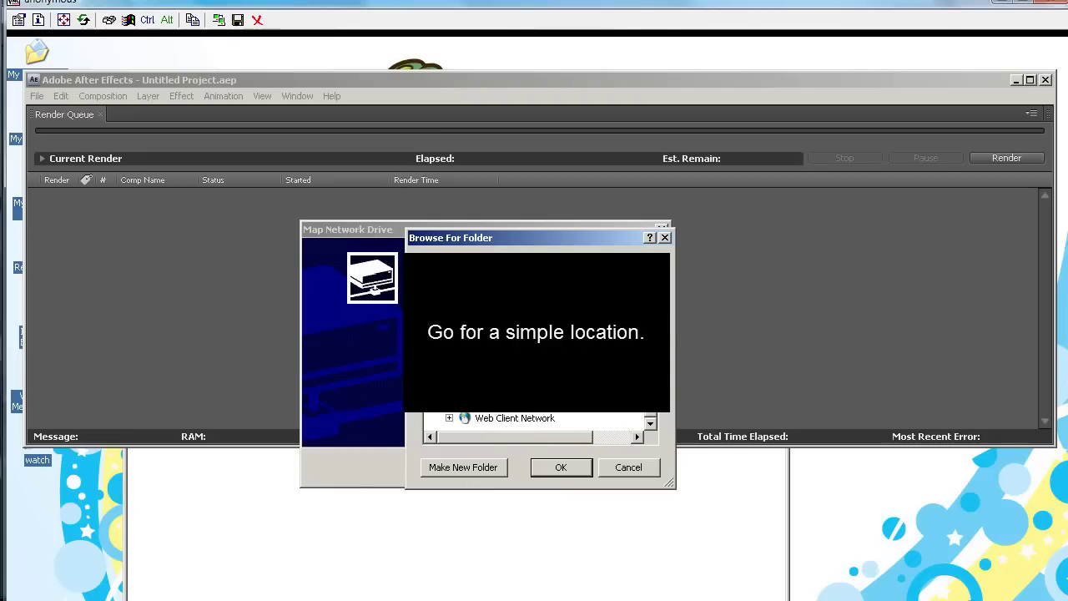
click(558, 468)
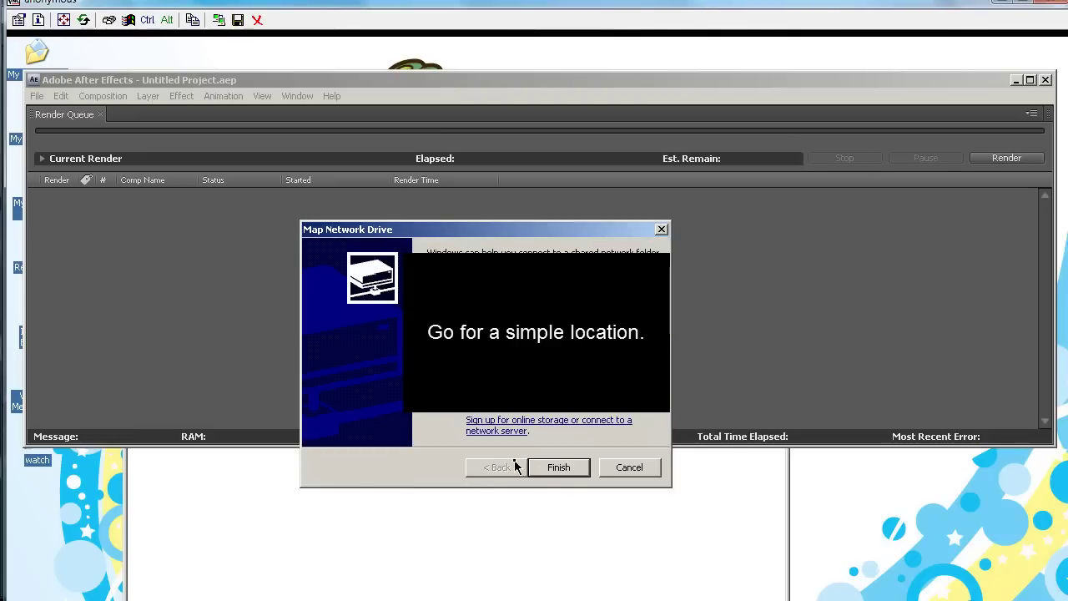
click(559, 468)
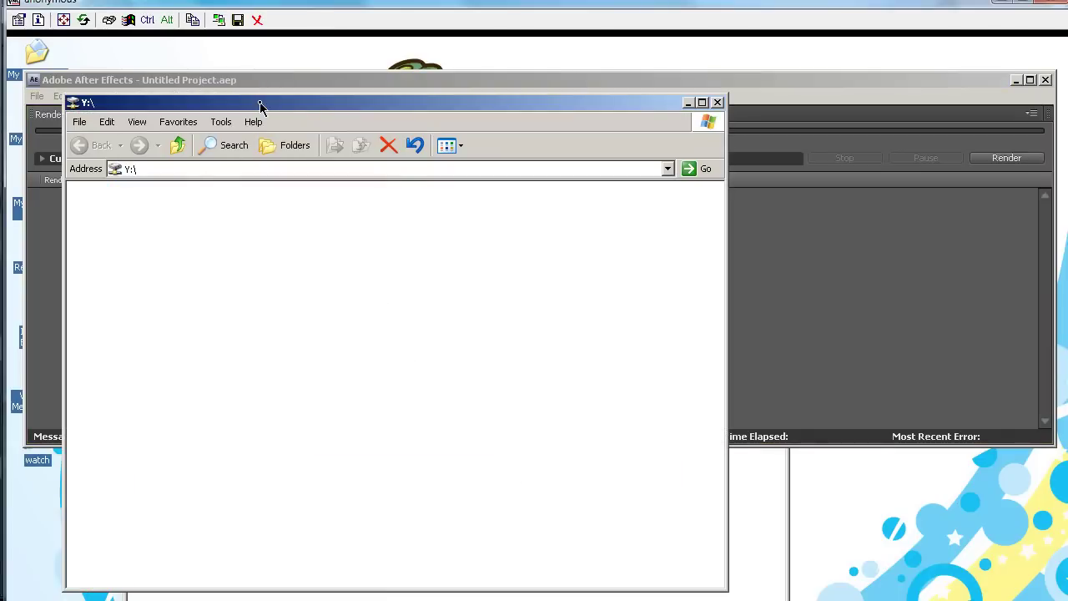
Close the Y:\ window and set File > Watch Folder to the mapped Y: drive
drag(260, 106, 400, 117)
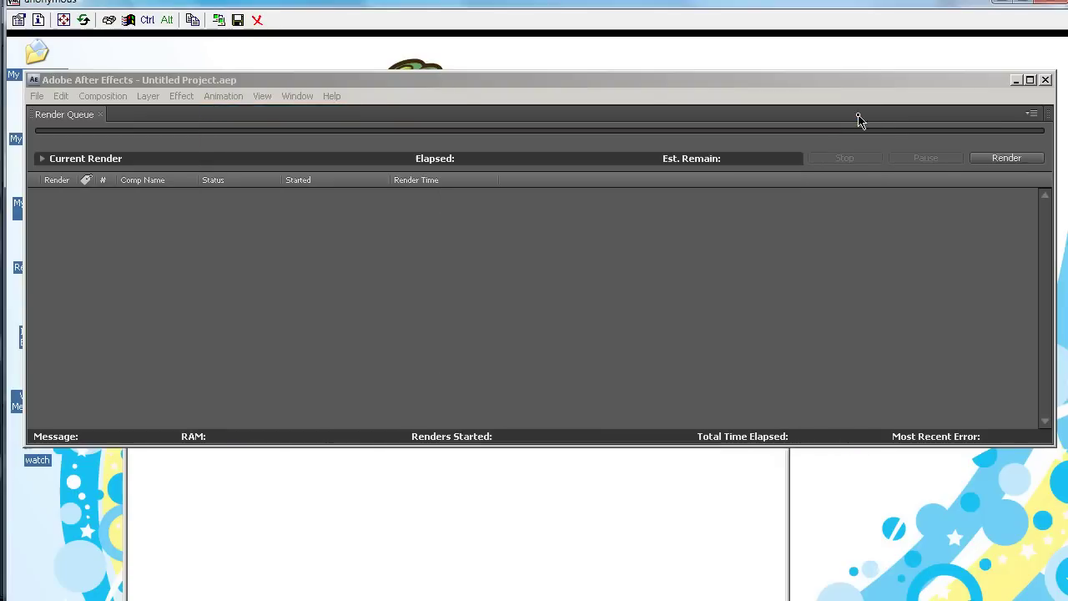
click(859, 114)
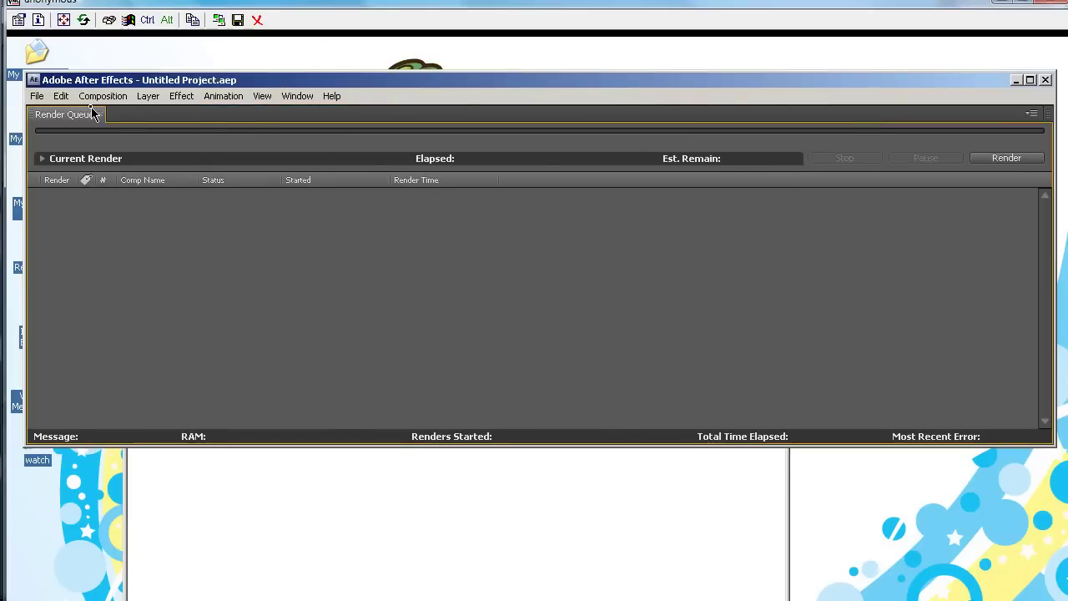
click(38, 97)
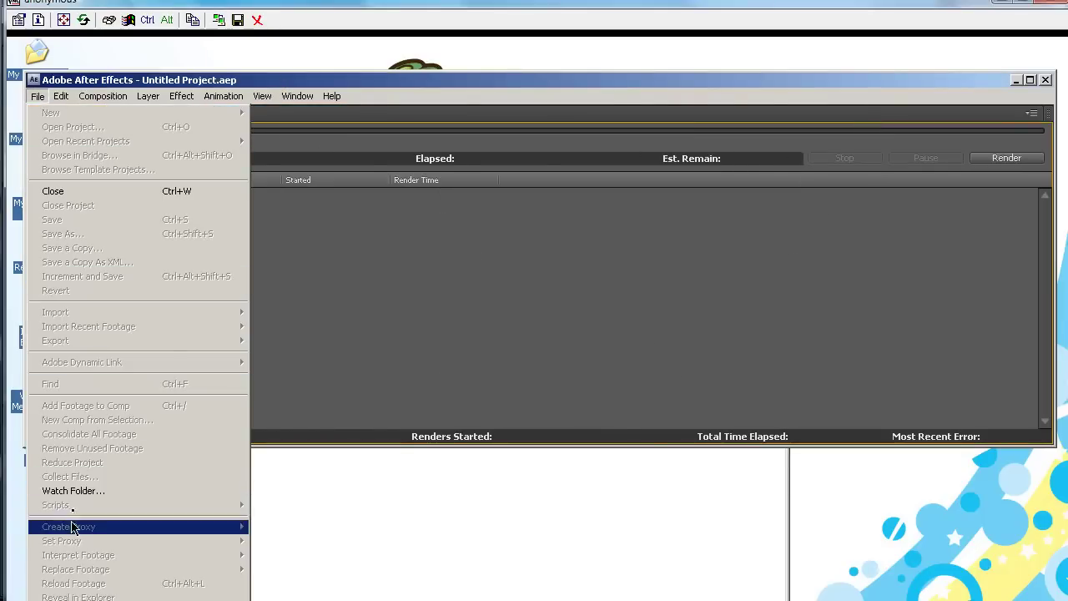
click(73, 493)
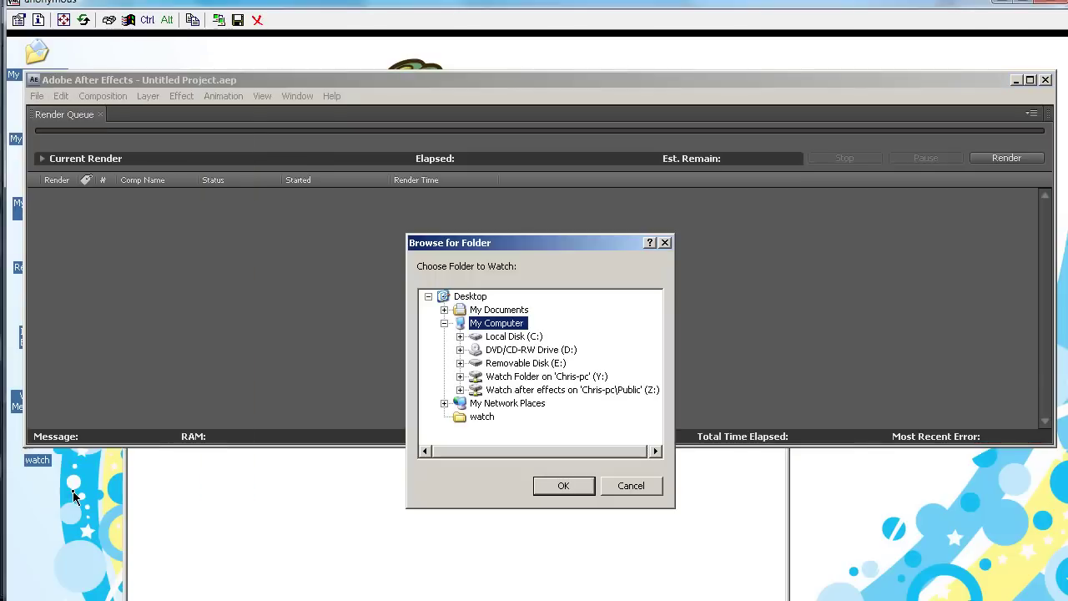
click(561, 377)
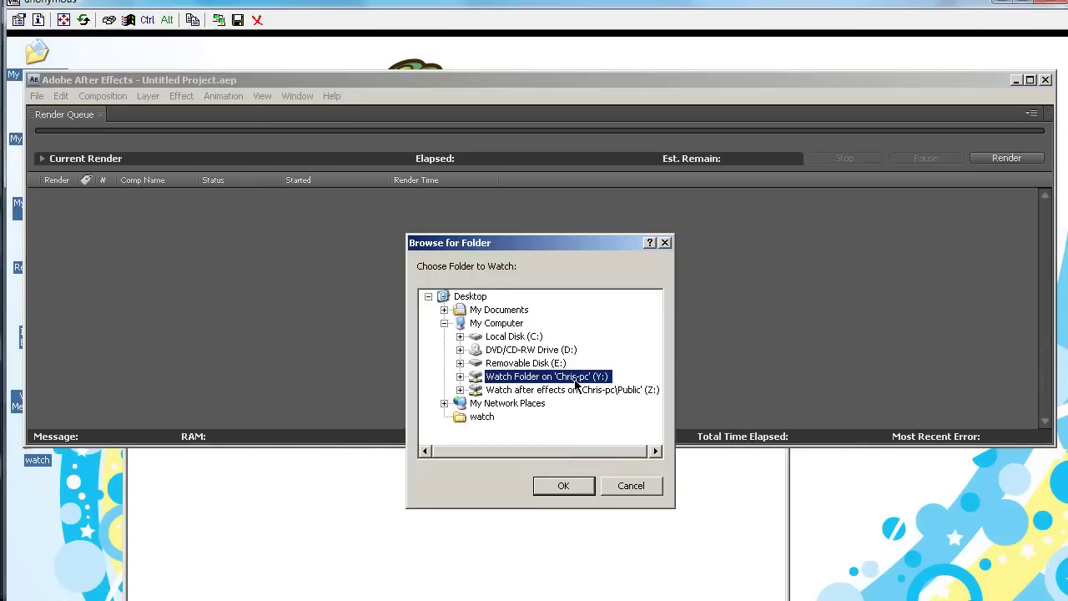
click(564, 485)
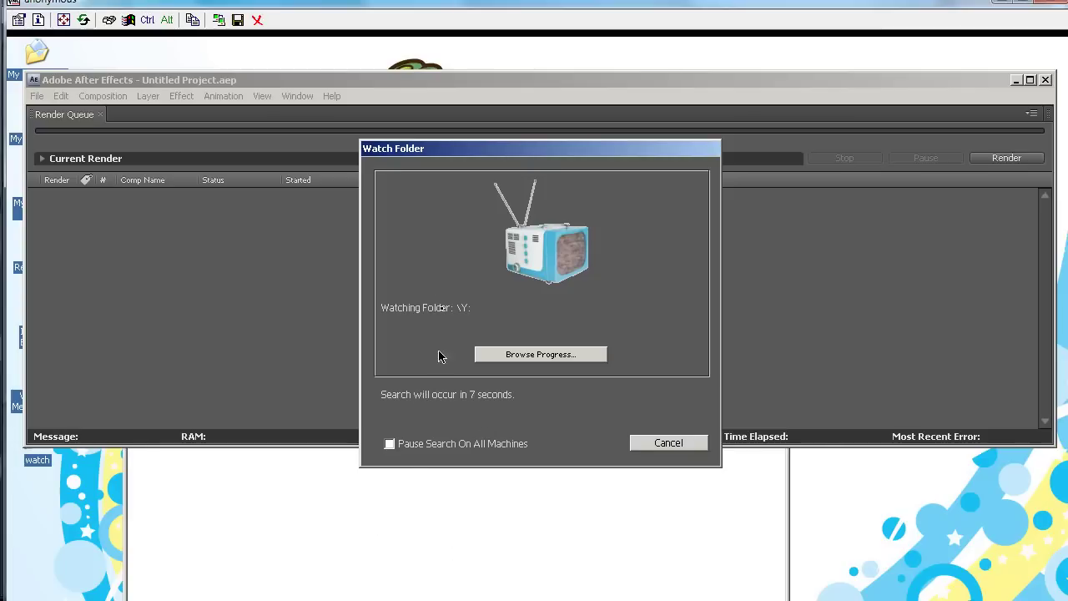
drag(454, 157, 482, 123)
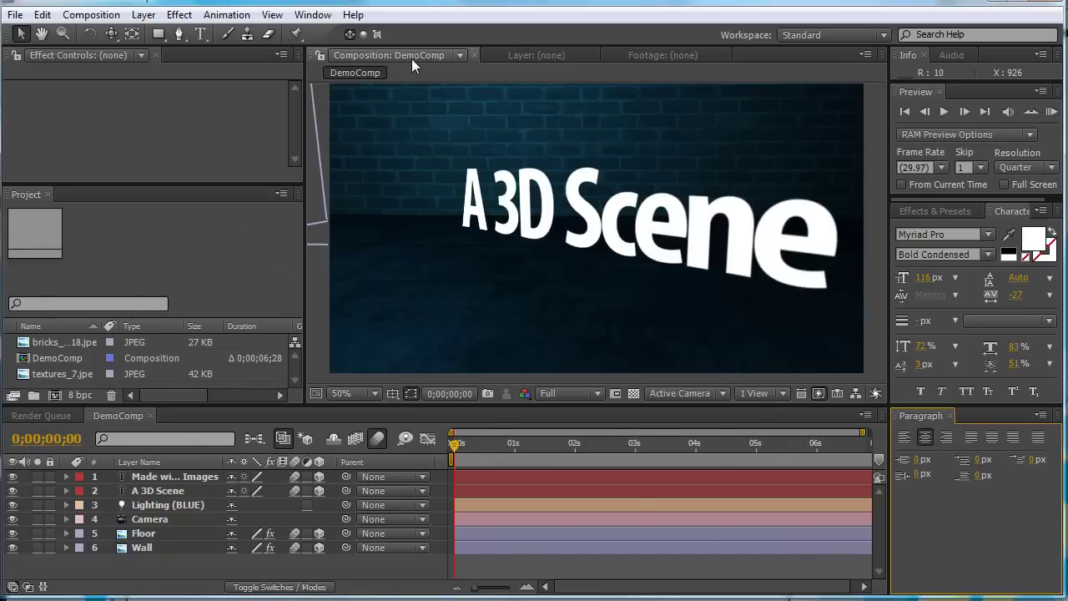
Clear the duplicate DemoComp items from the render queue and return to the DemoComp timeline
click(14, 16)
mouse_move(102, 17)
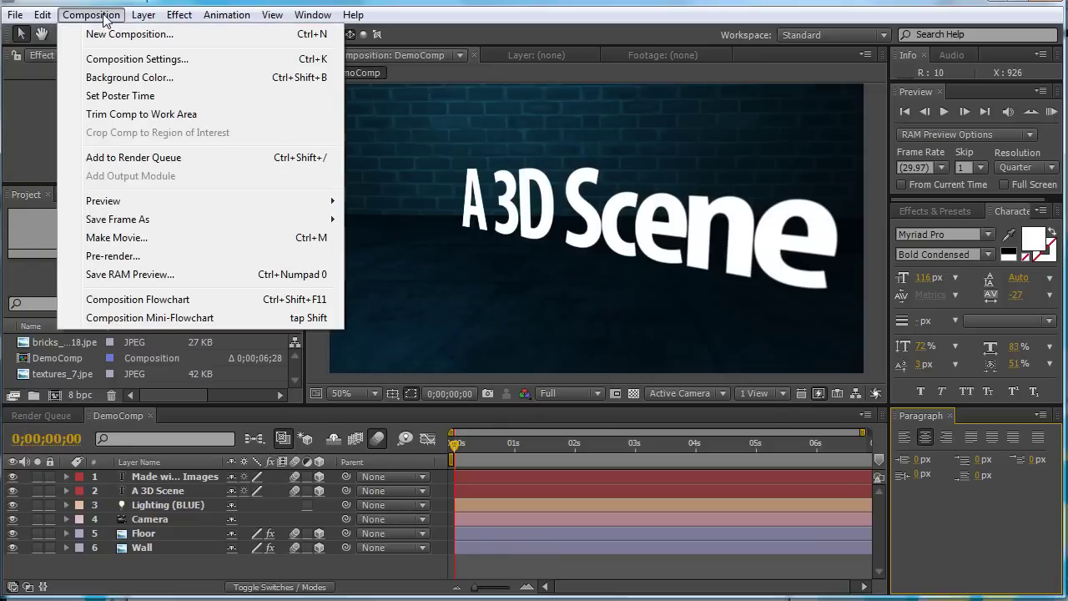
click(134, 157)
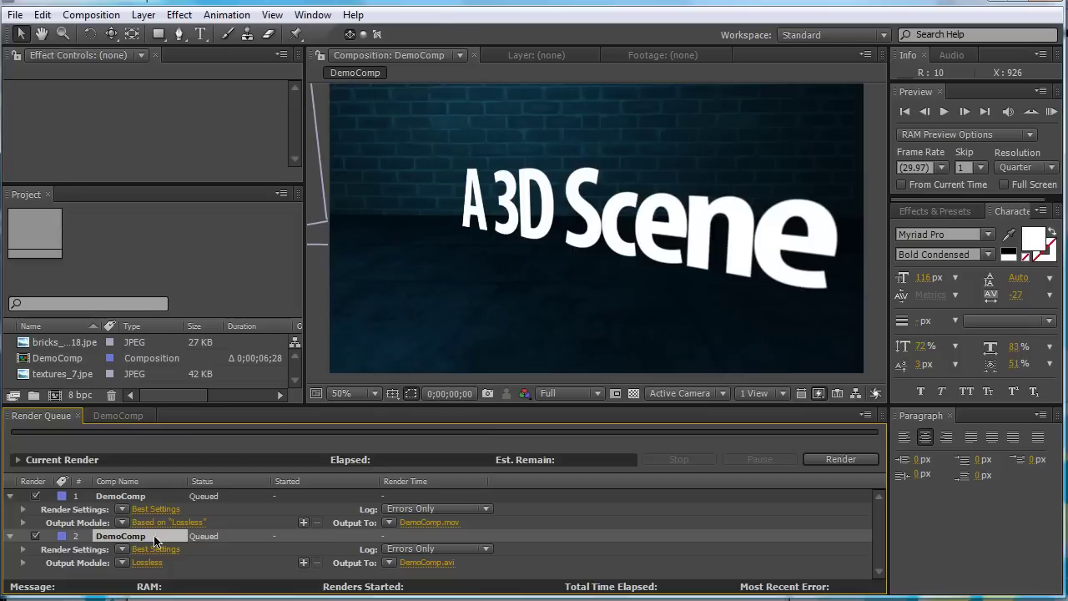
key(Delete)
click(127, 497)
key(Delete)
click(91, 14)
click(119, 482)
click(118, 416)
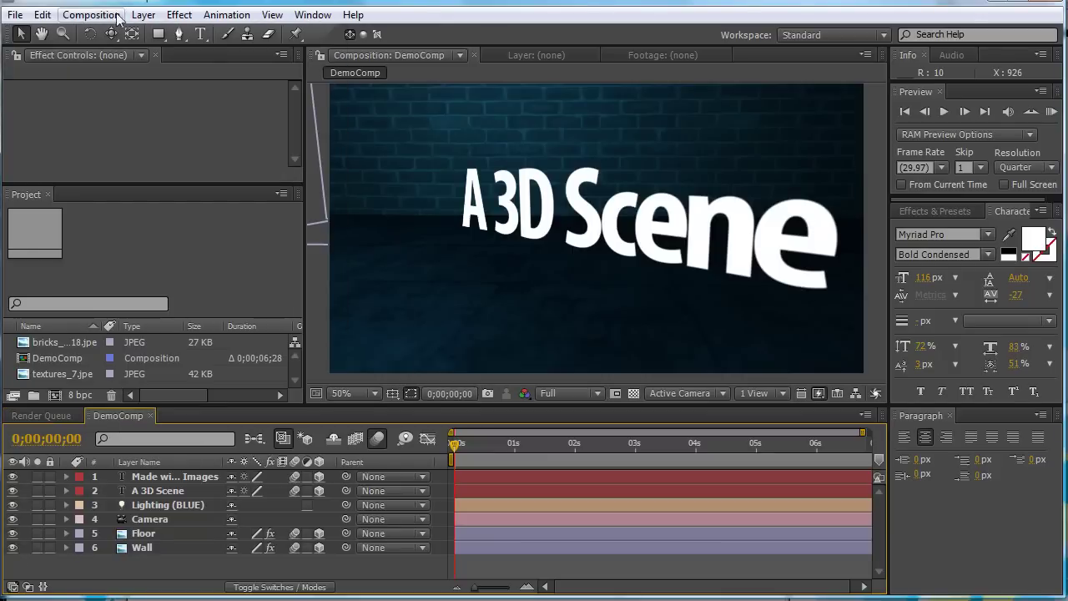
Re-add DemoComp to the render queue and show its Lossless output module's format choices
click(91, 14)
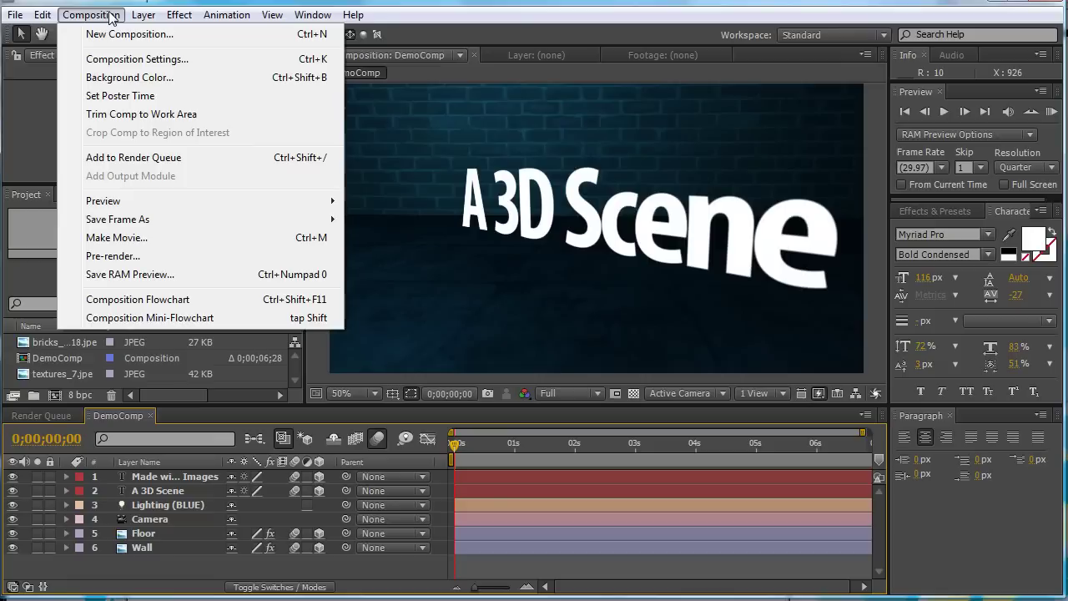
click(134, 156)
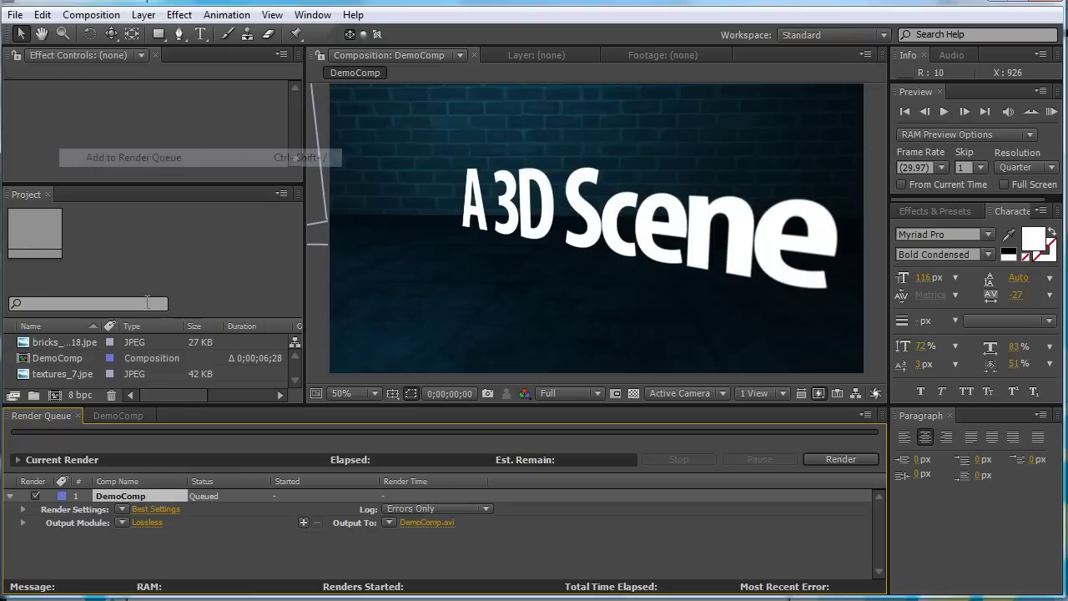
click(151, 523)
click(448, 217)
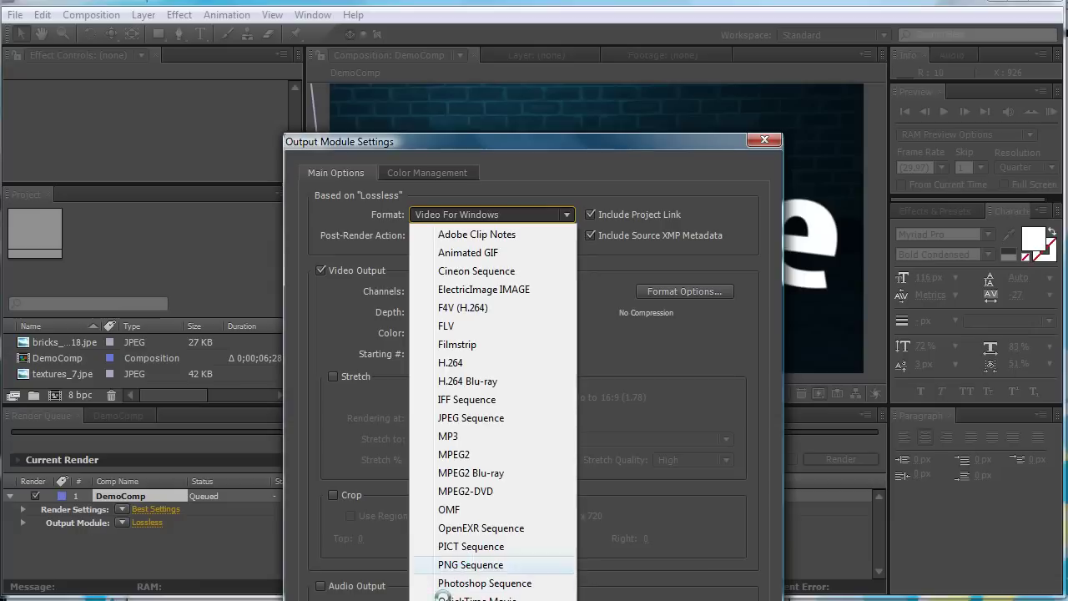
Set the format to QuickTime Movie with Animation compression at Millions of Colors+ depth
click(472, 598)
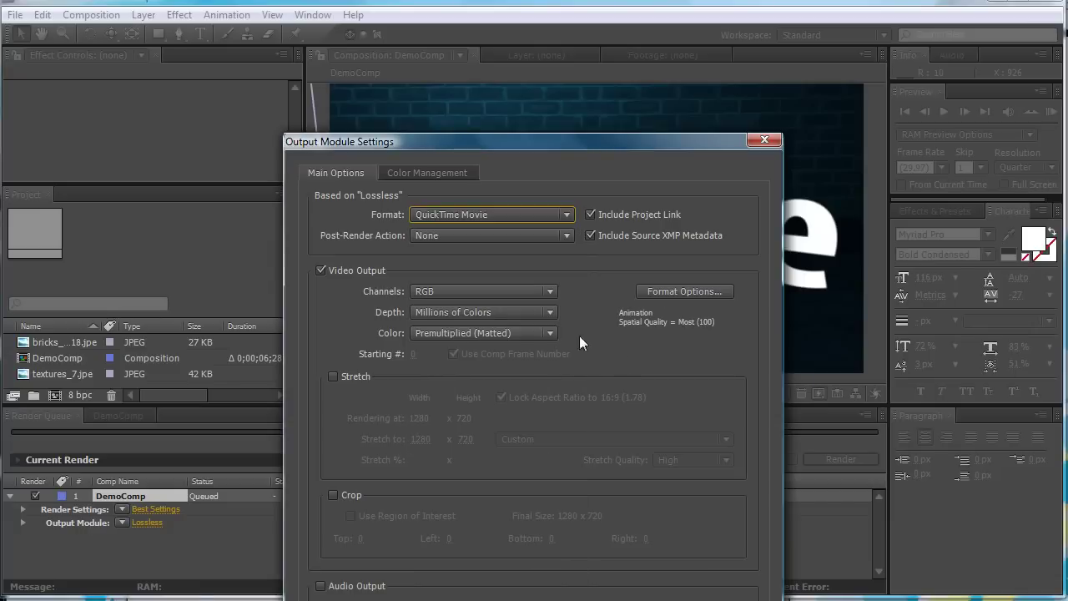
click(691, 290)
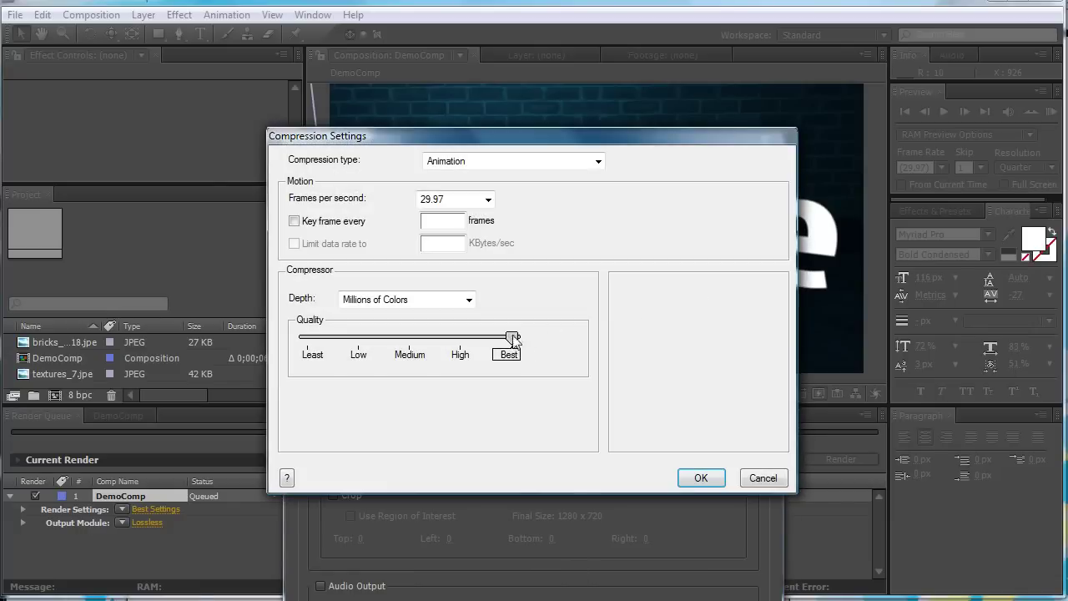
click(515, 164)
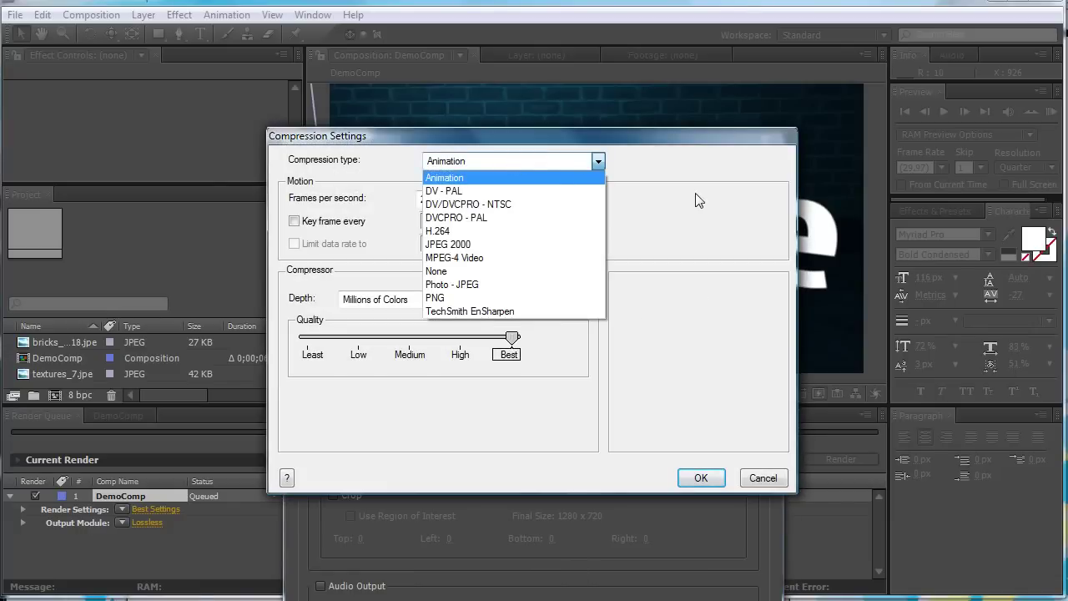
click(594, 297)
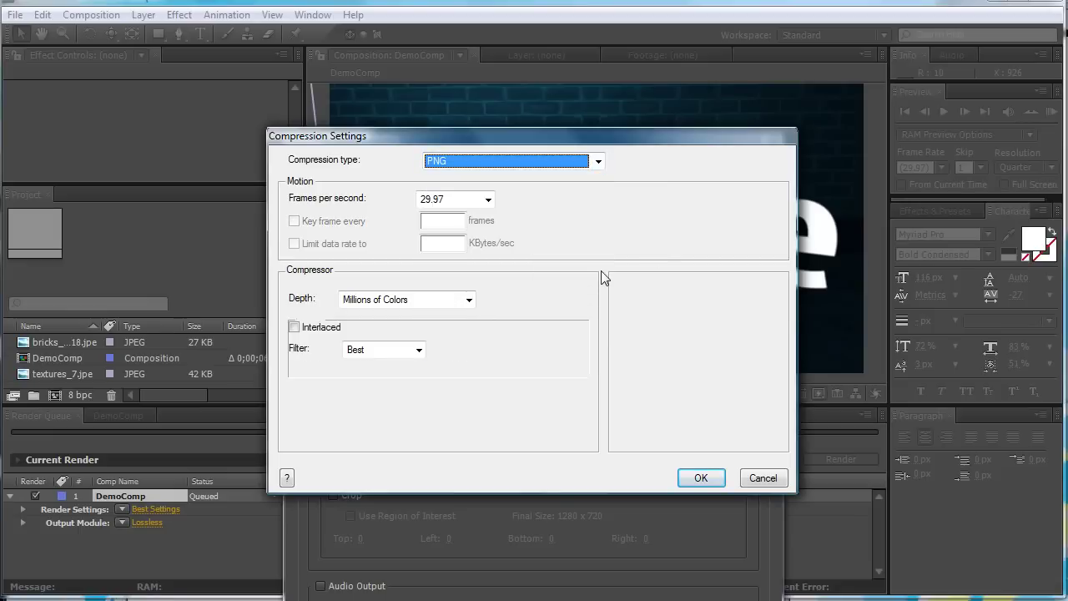
click(514, 161)
click(500, 176)
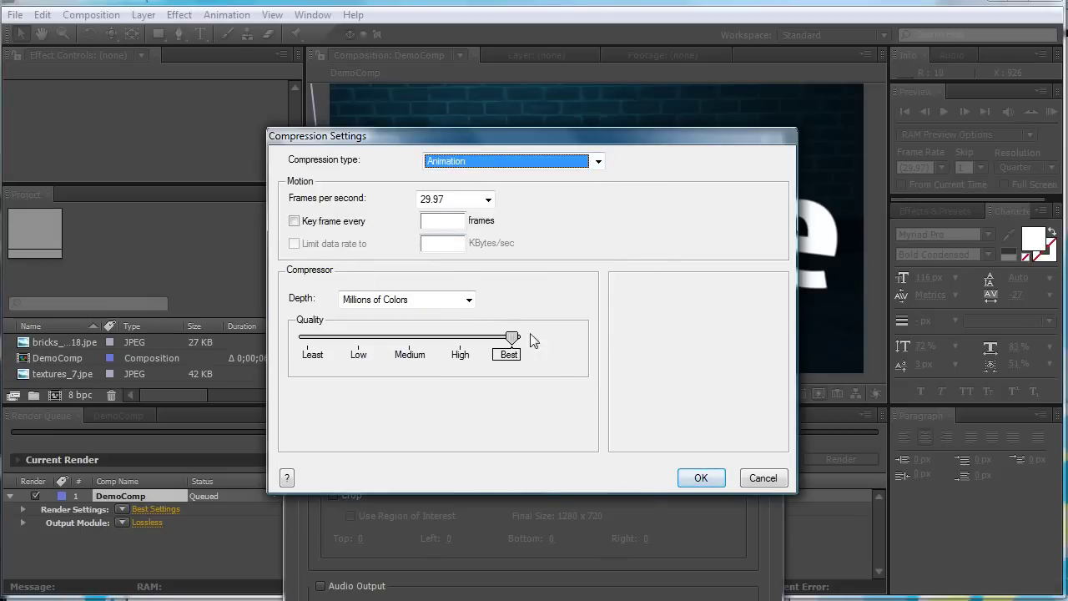
click(468, 300)
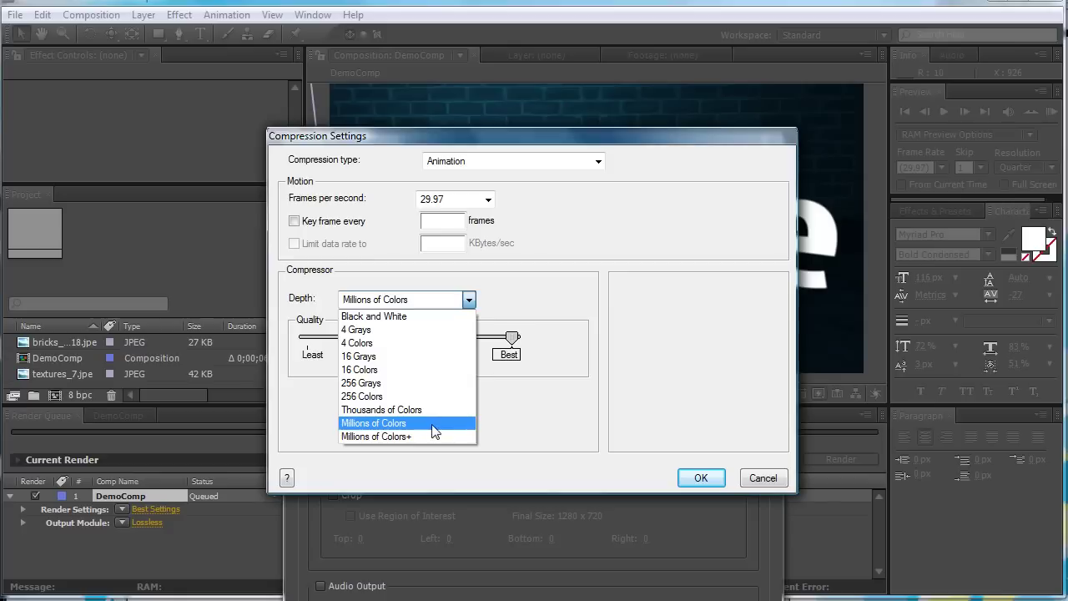
click(418, 435)
click(700, 478)
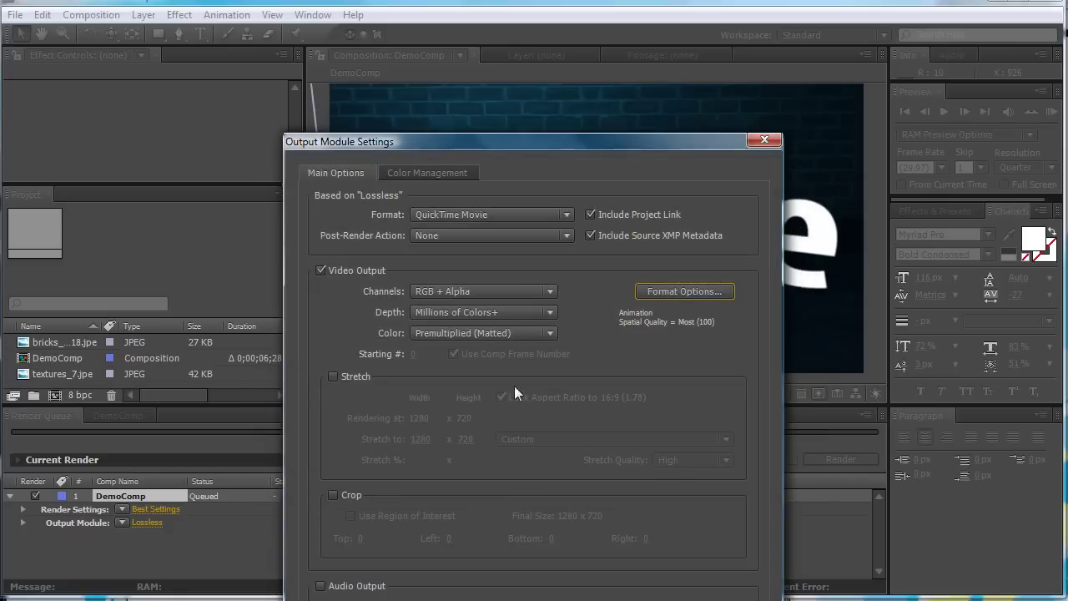
Set channels to RGB + Alpha, keeping the output depth and Premultiplied (Matted) colour
click(484, 312)
click(492, 375)
click(484, 291)
click(451, 348)
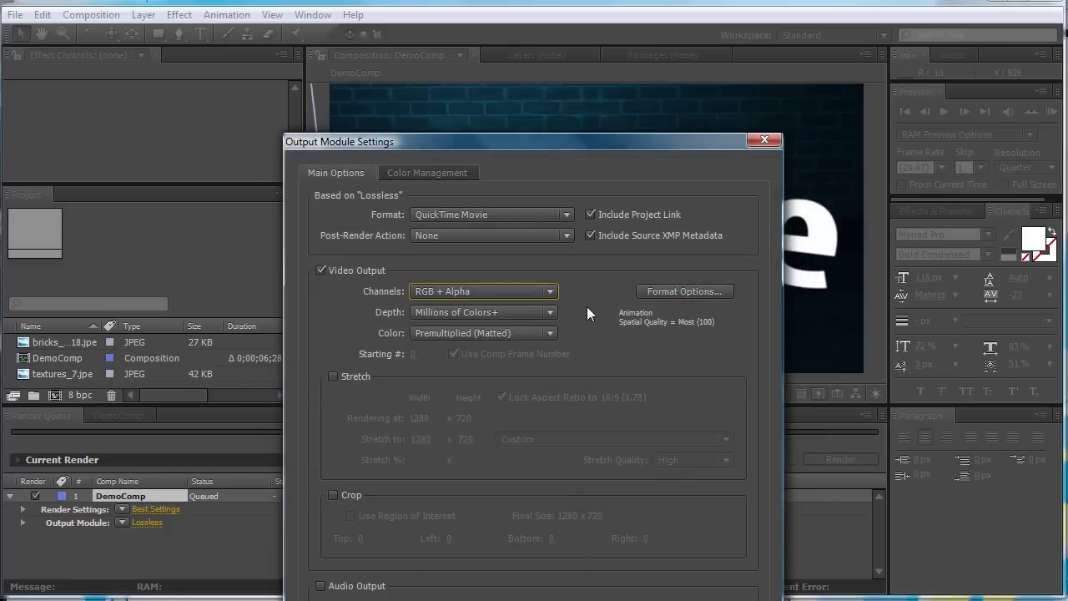
click(486, 332)
click(641, 364)
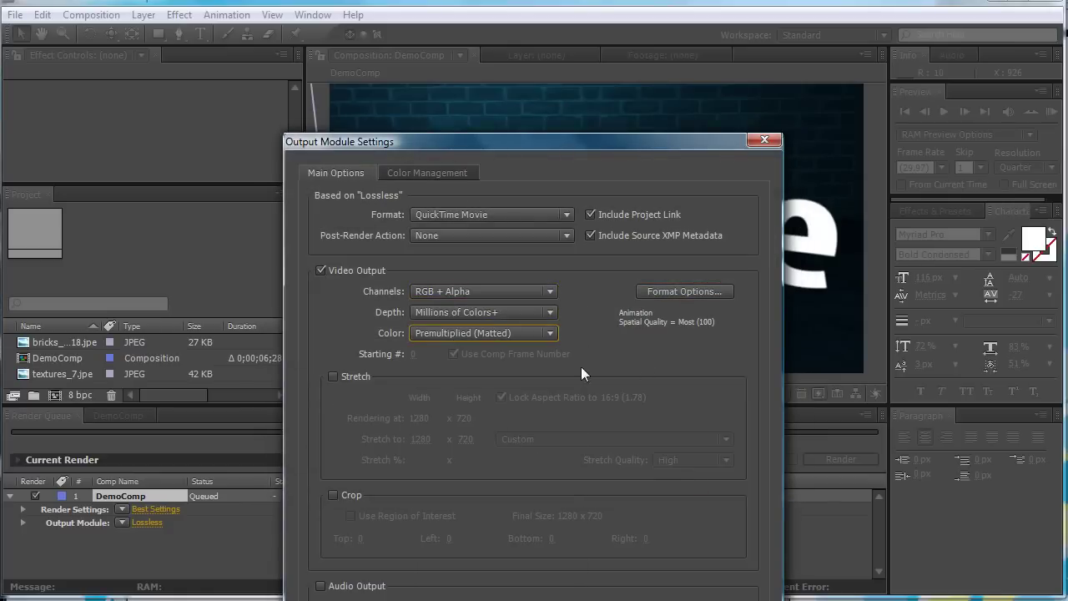
Apply the output settings and save the output as DemoComp.mov in Watch Folder
key(Return)
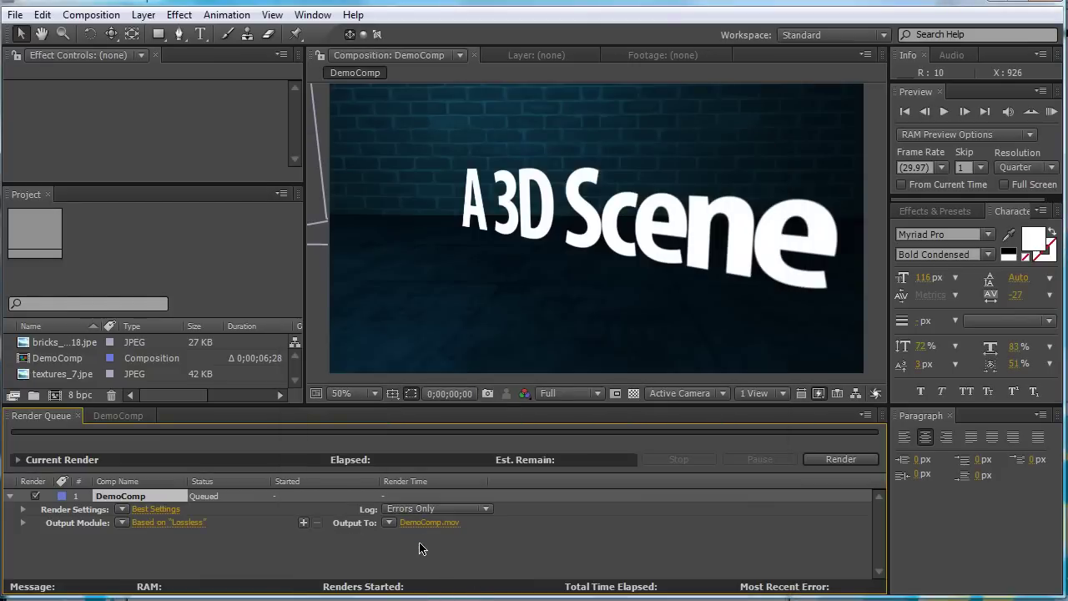
click(427, 523)
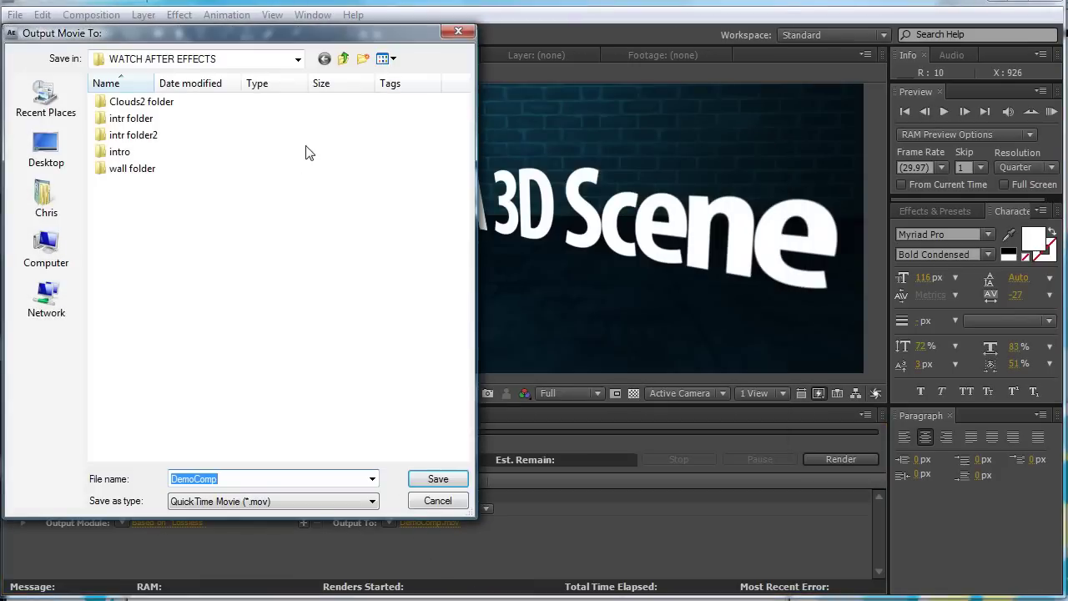
click(343, 60)
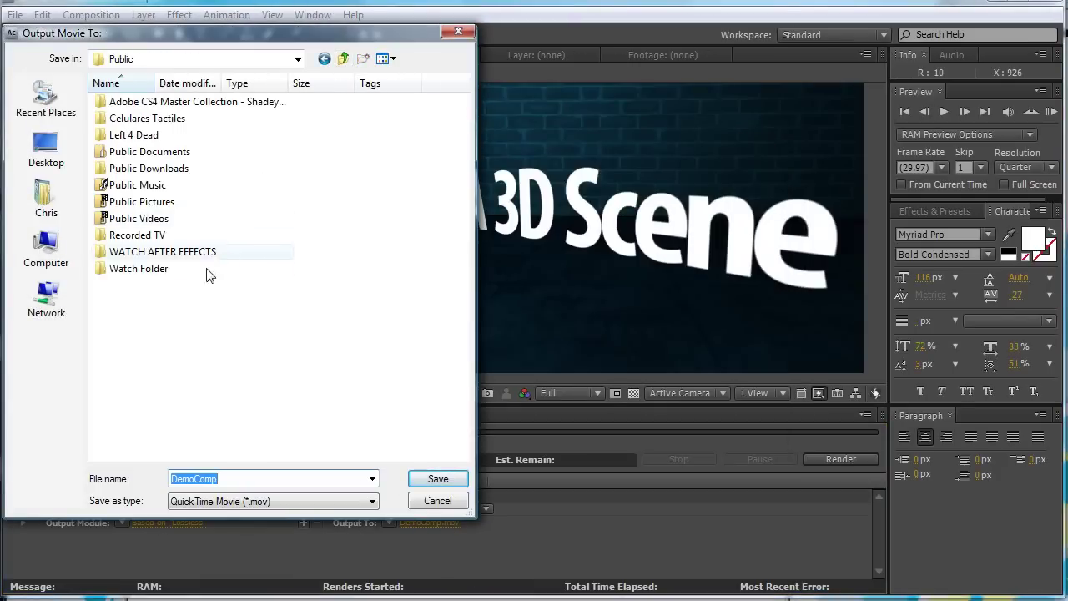
double_click(143, 269)
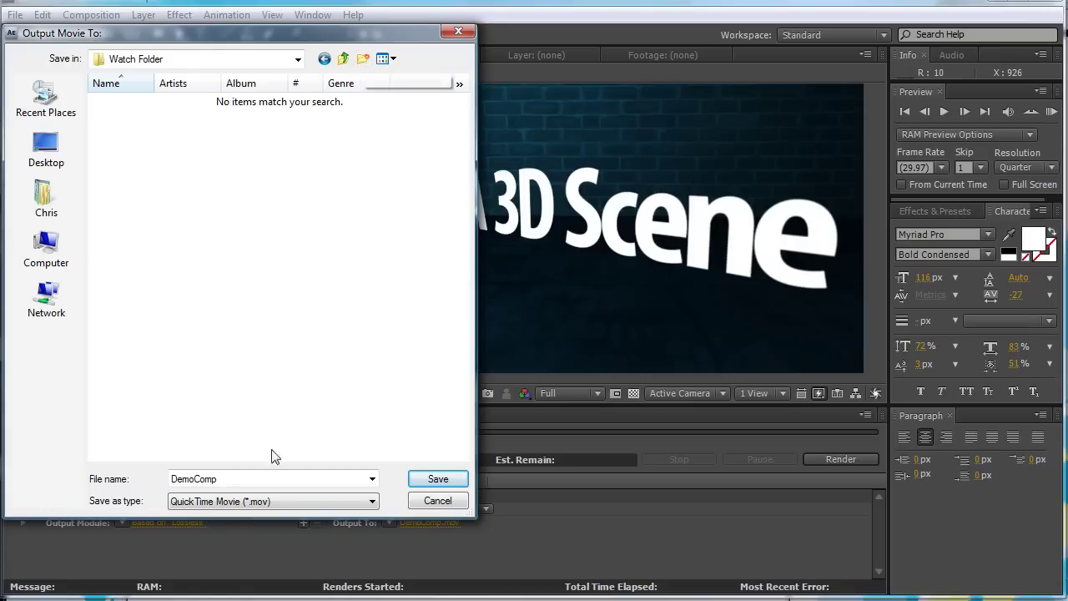
click(423, 482)
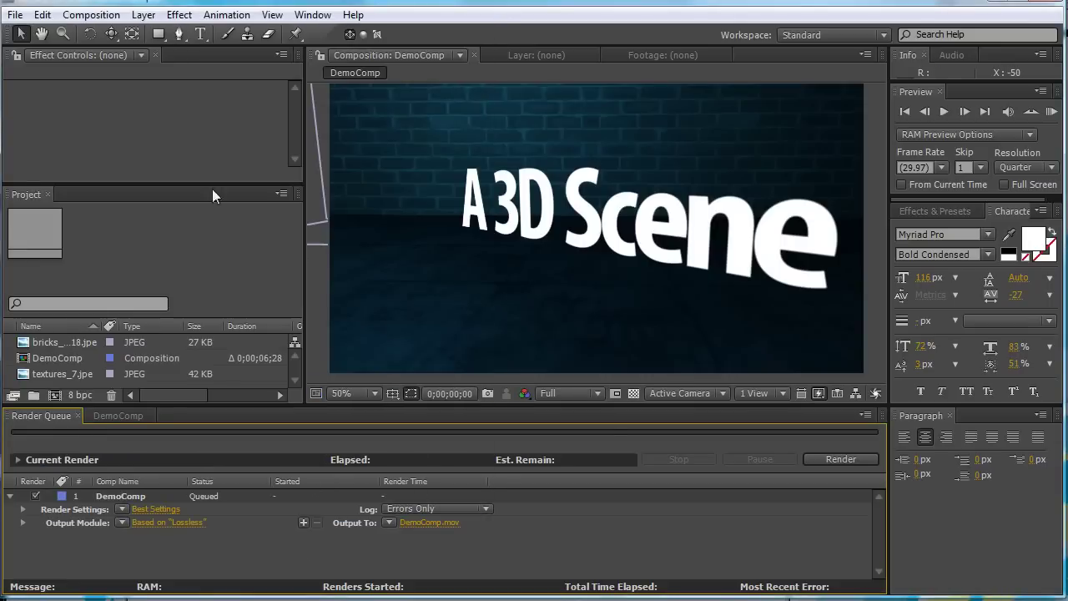
Collect Files after saving the project, with output folder WallDemo and a machine count of 1
click(15, 15)
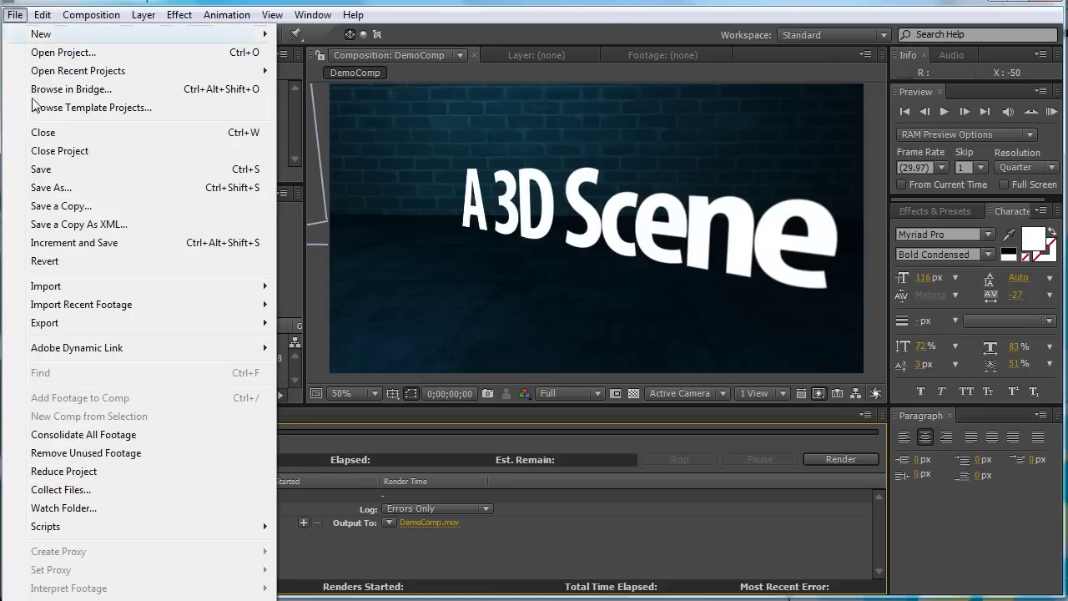
click(57, 490)
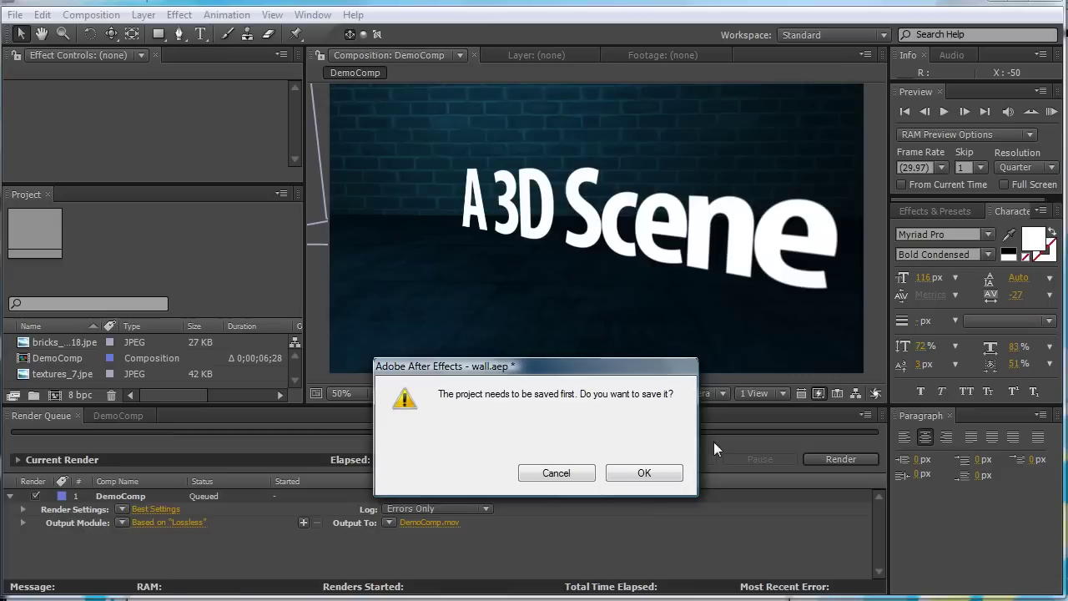
click(627, 473)
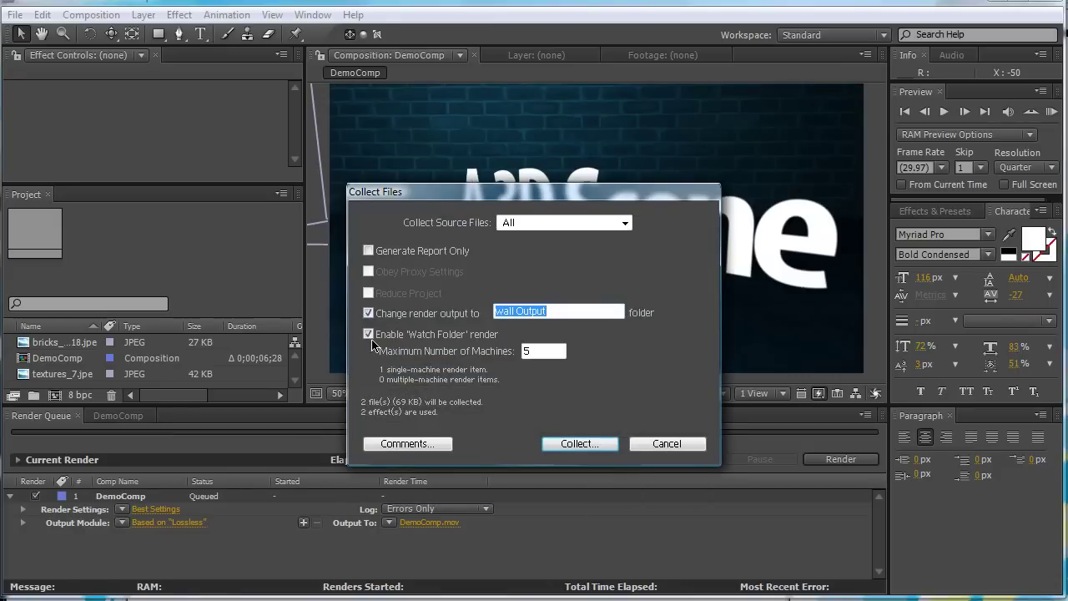
text(WallDemo)
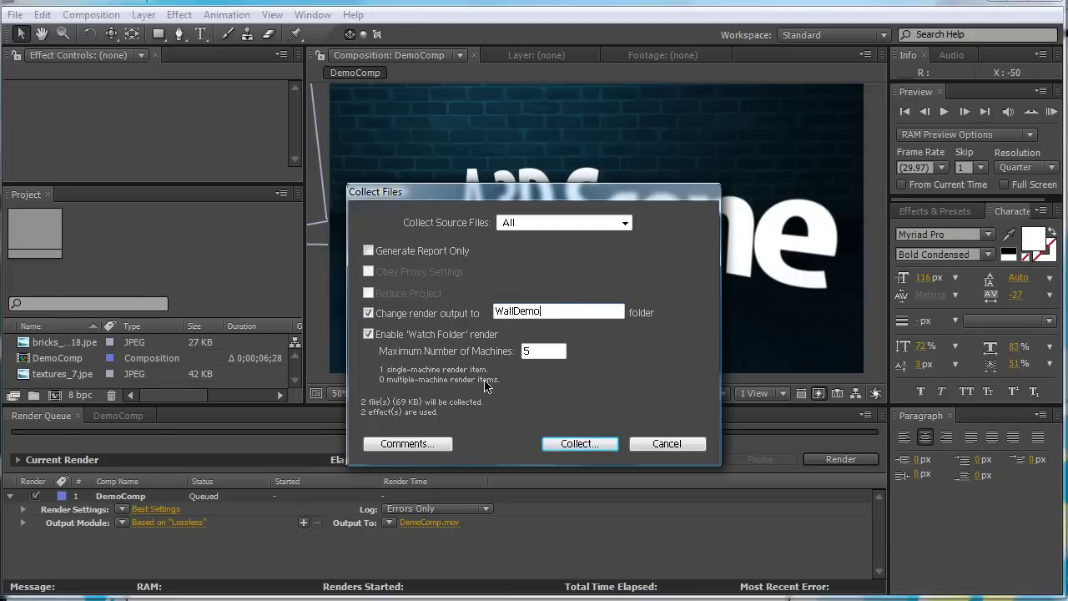
double_click(543, 352)
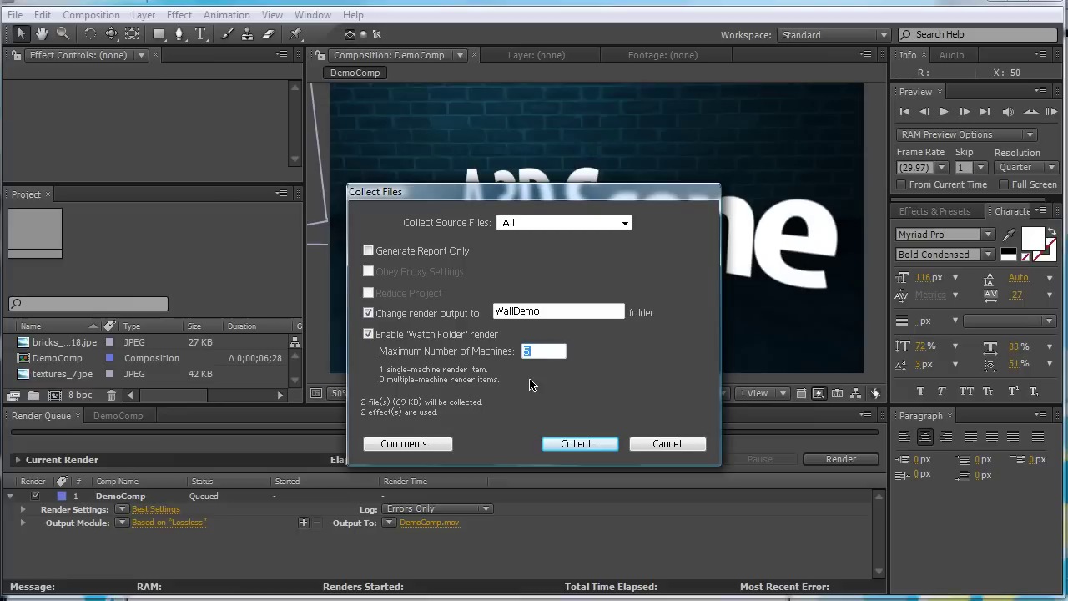
click(529, 354)
key(BackSpace)
text(1)
Collect the project into the Watch Folder under Public
click(575, 447)
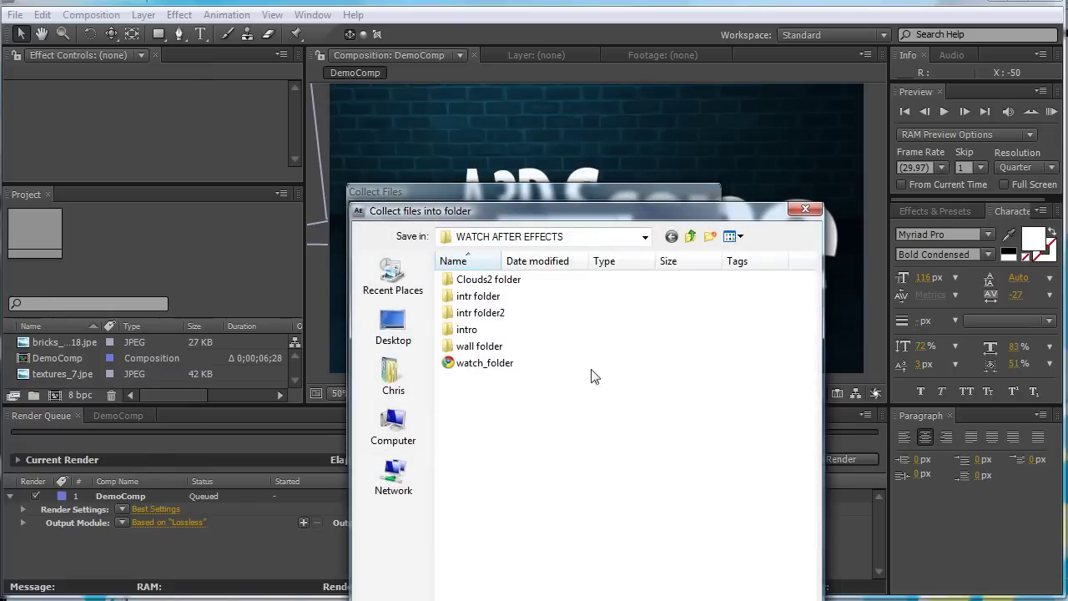
click(690, 237)
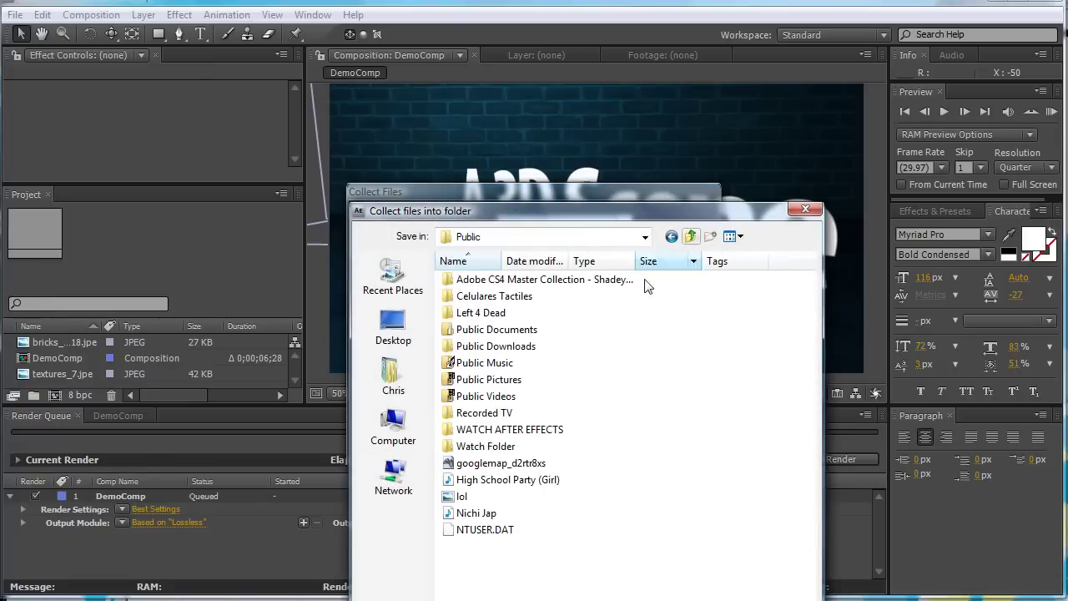
double_click(476, 447)
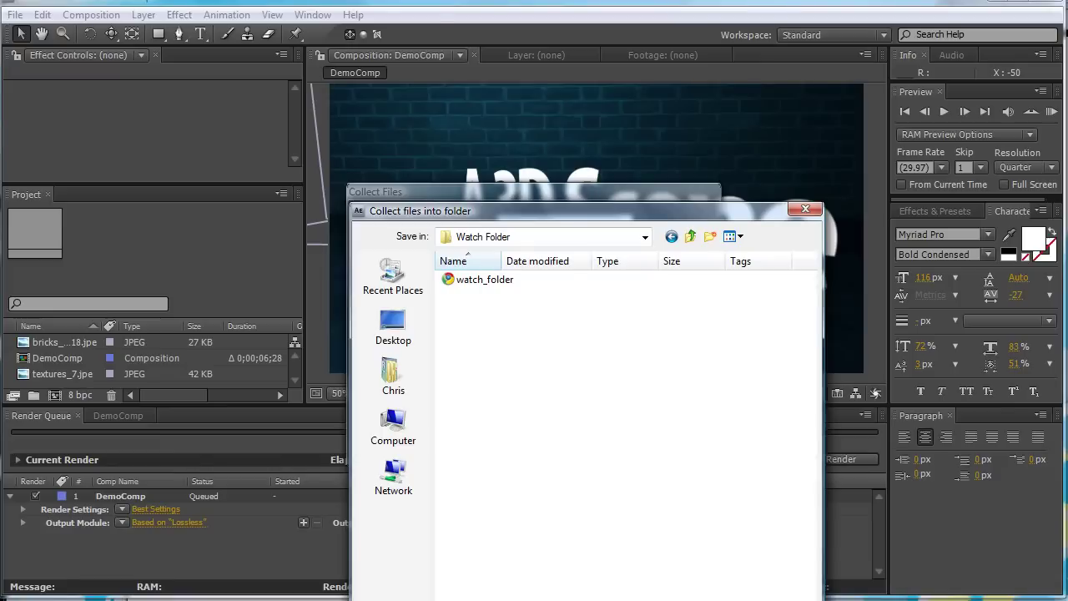
key(Return)
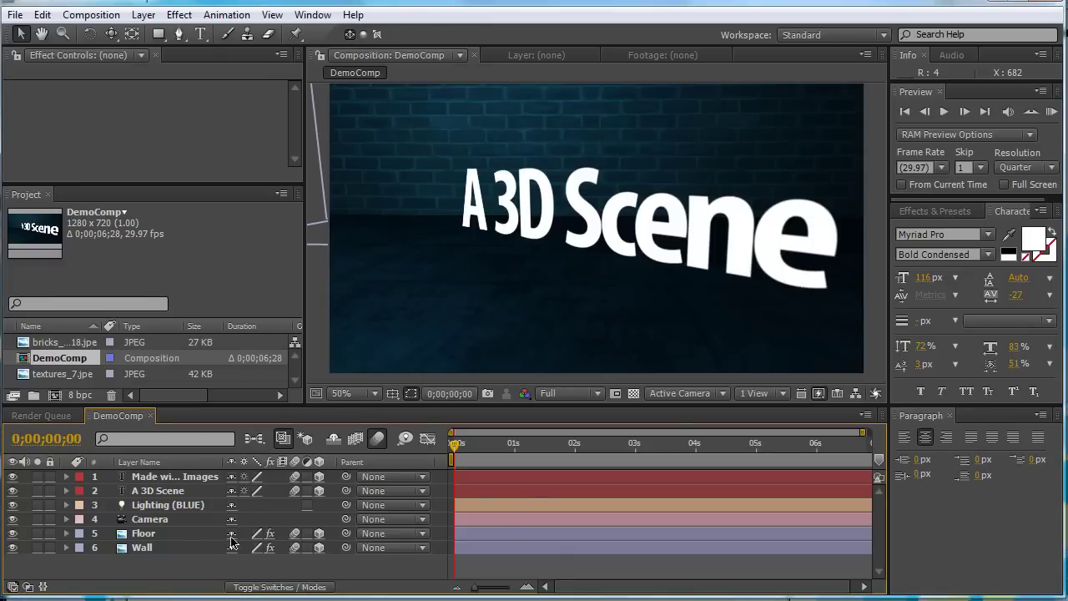
Check the Camera layer's settings and close them unchanged
click(149, 520)
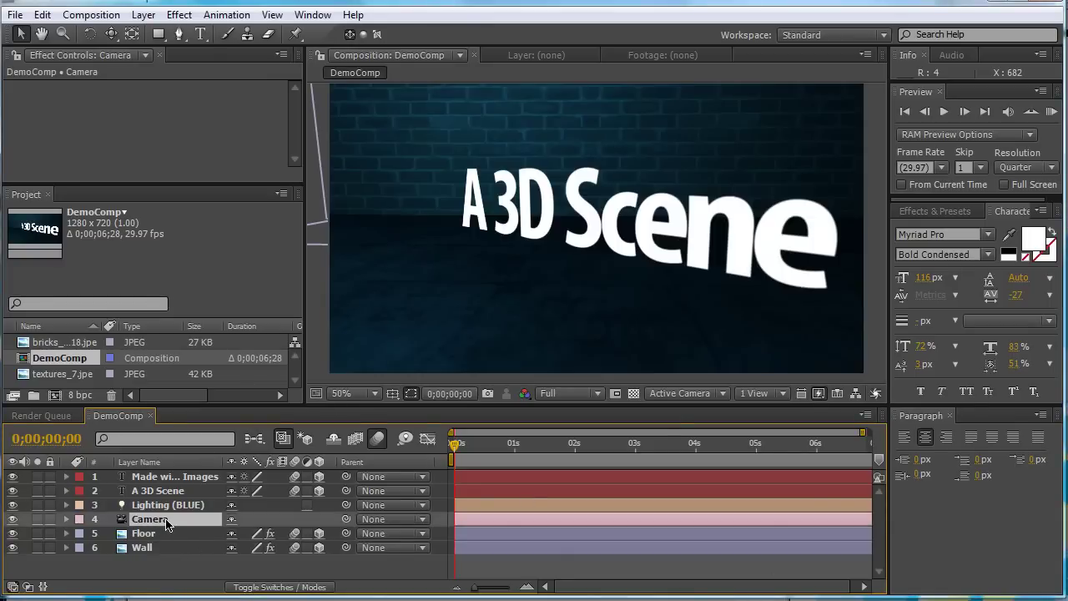
double_click(167, 520)
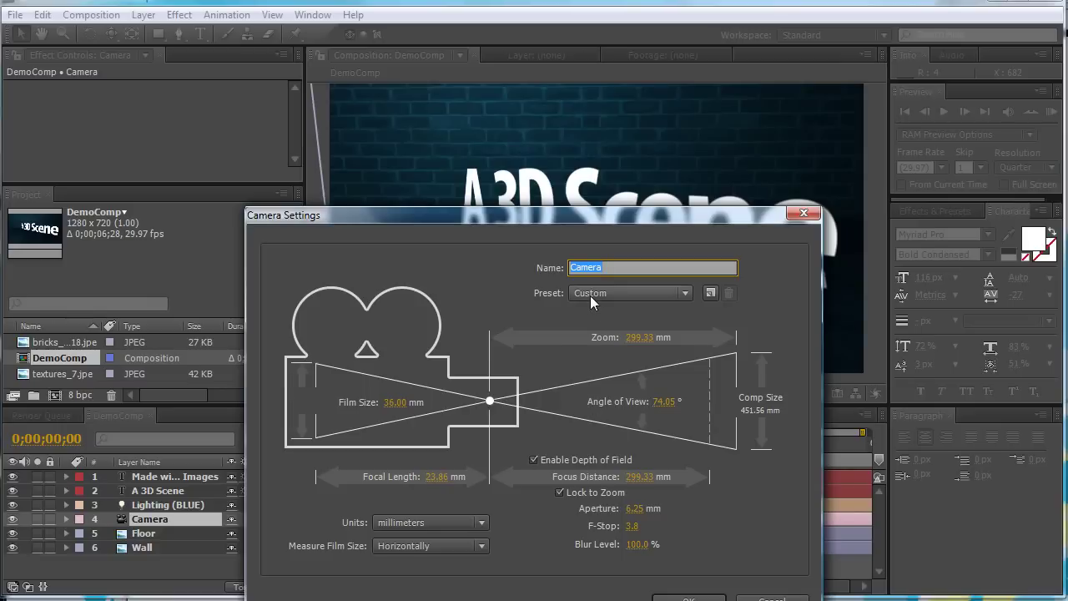
click(771, 597)
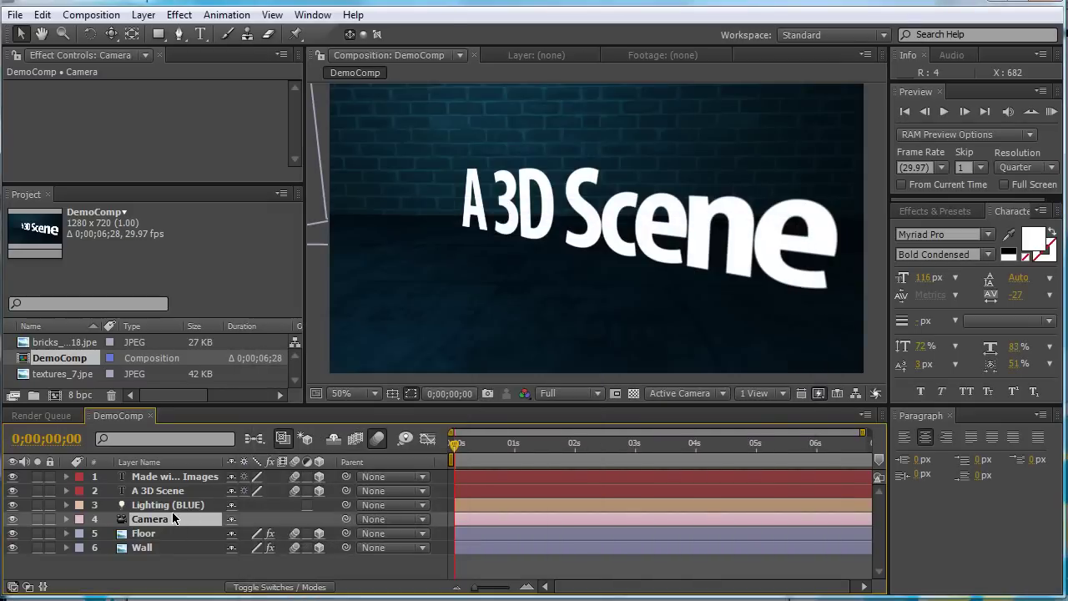
Set the Lighting (BLUE) light colour to red, then preview the comp at 2–3 seconds
double_click(171, 506)
click(536, 307)
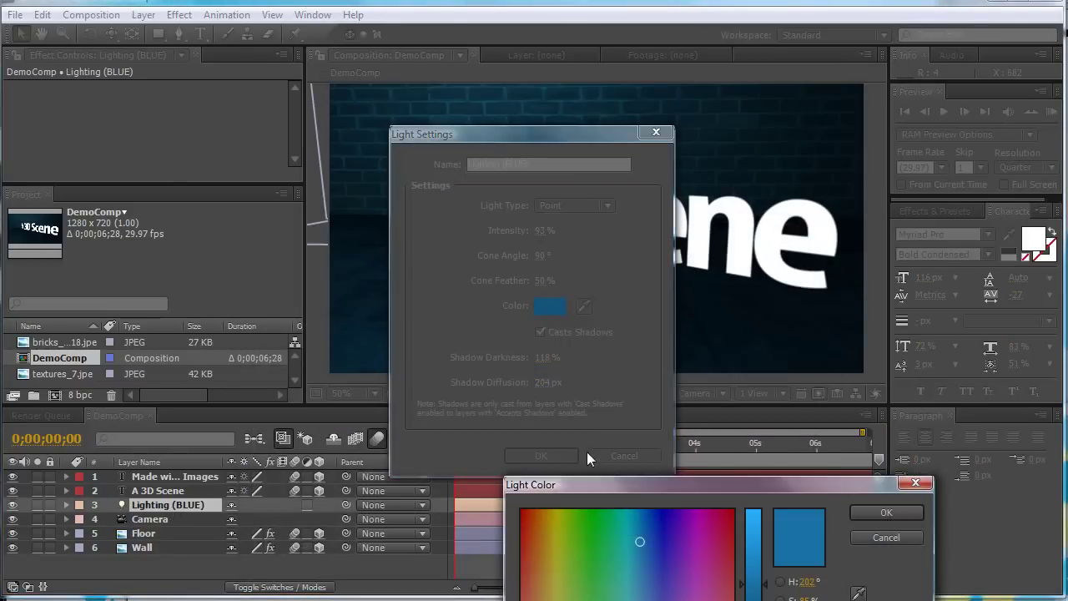
mouse_move(639, 541)
mouse_down()
mouse_move(670, 587)
mouse_move(708, 523)
mouse_move(730, 528)
mouse_move(755, 594)
mouse_up()
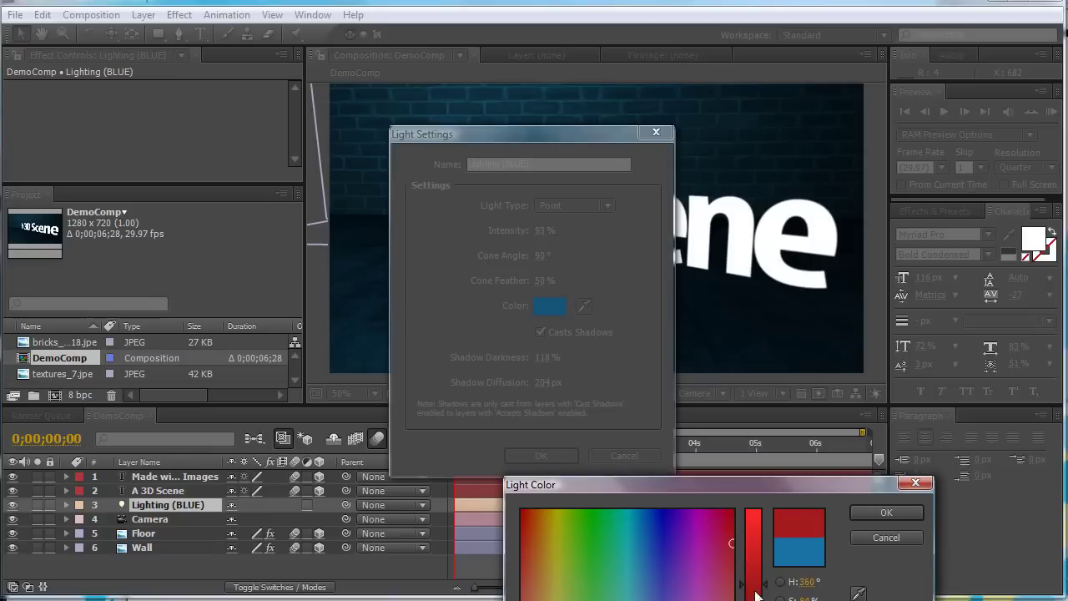
click(861, 512)
click(536, 457)
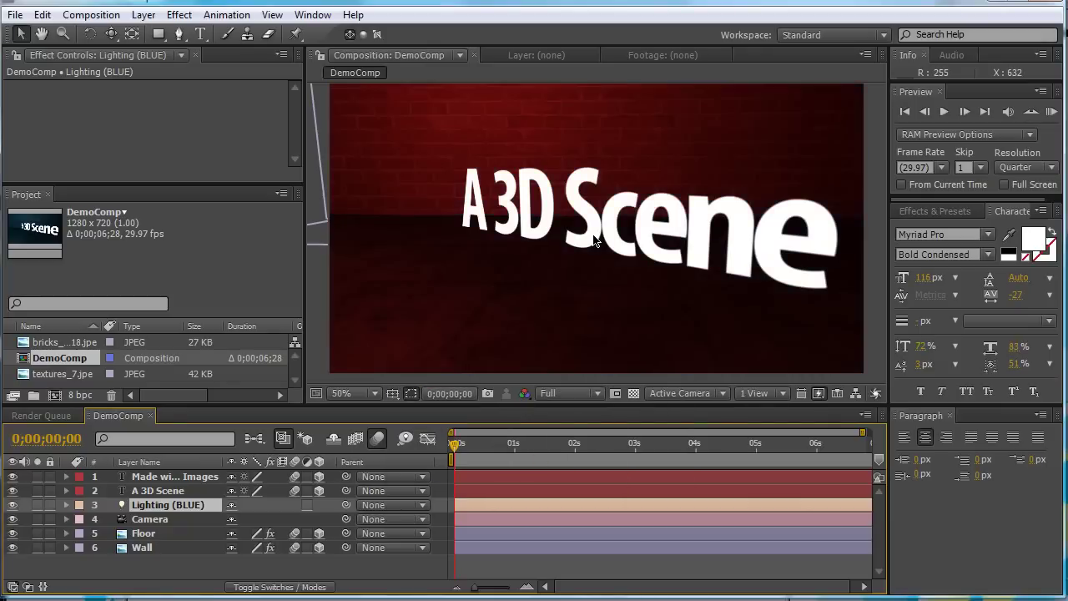
click(585, 446)
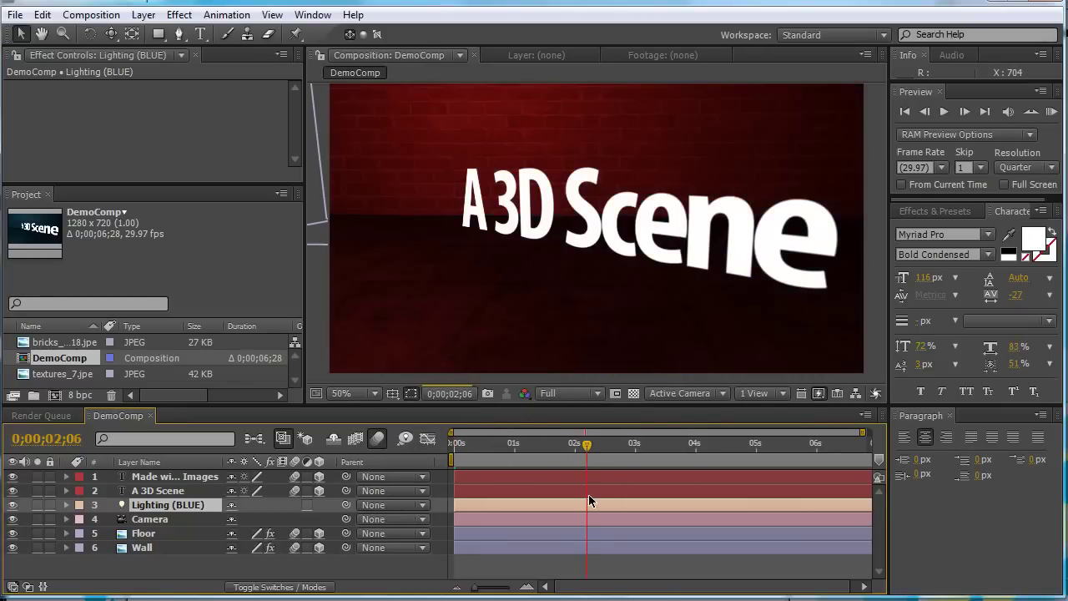
click(658, 447)
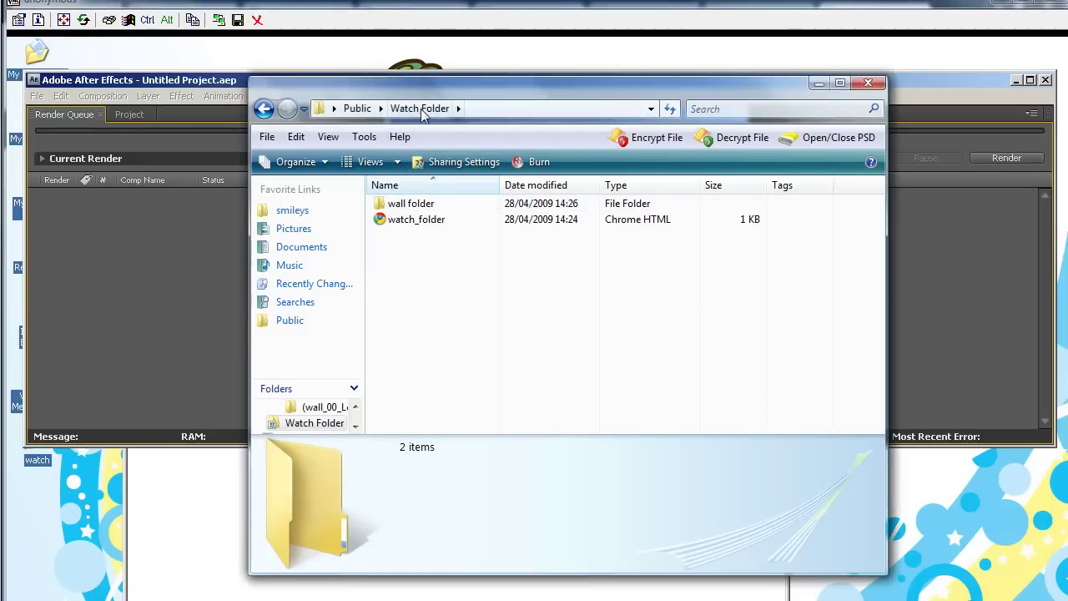
From wall folder > (WallDemo), open the DemoComp movie with QuickTime Player
double_click(405, 207)
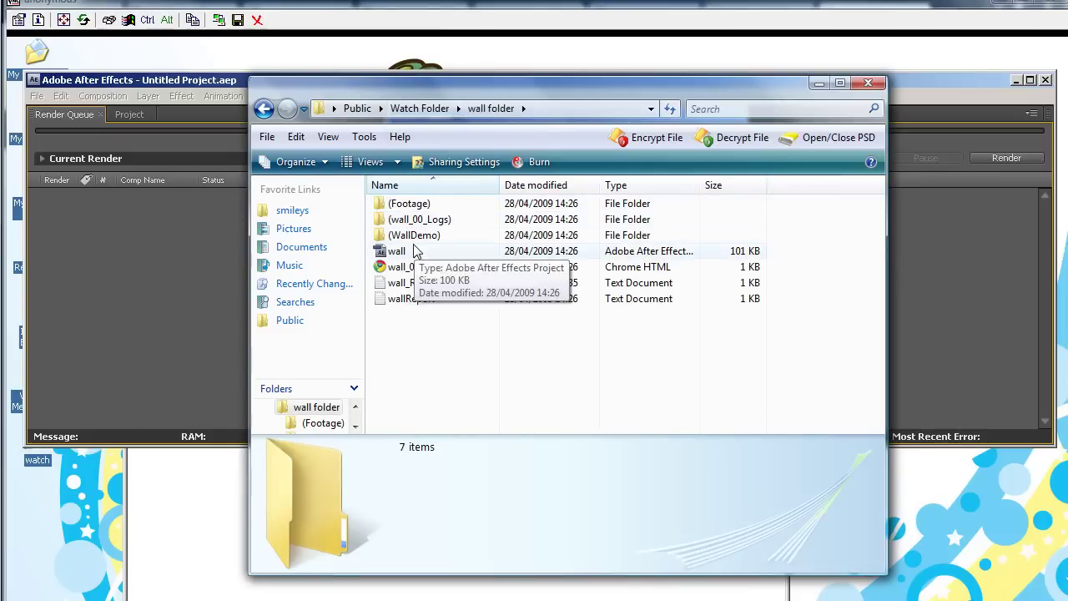
double_click(410, 235)
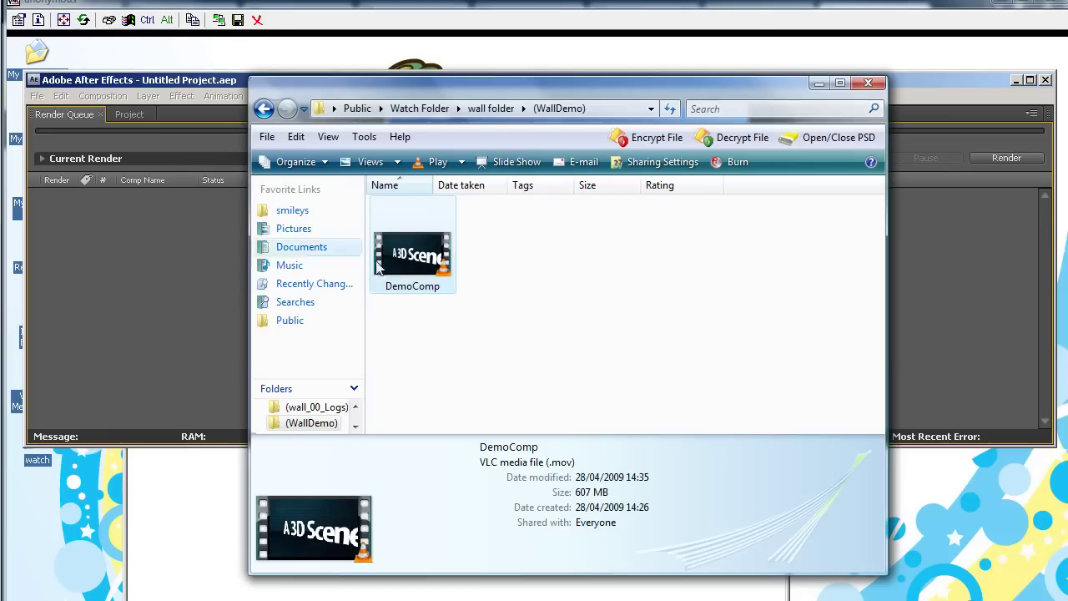
right_click(441, 253)
click(444, 257)
right_click(444, 257)
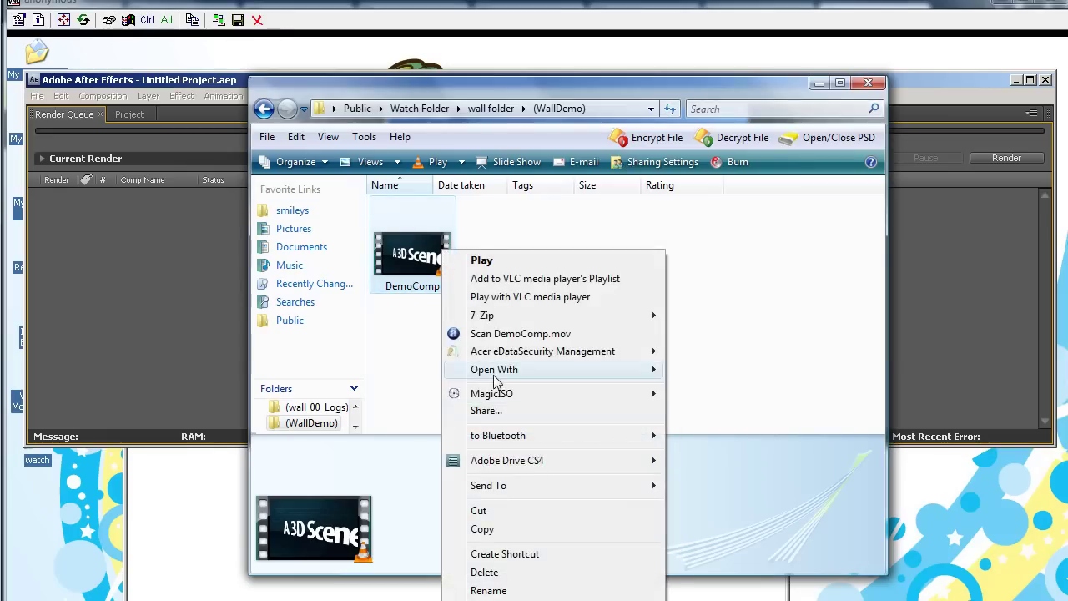
mouse_move(492, 369)
click(723, 389)
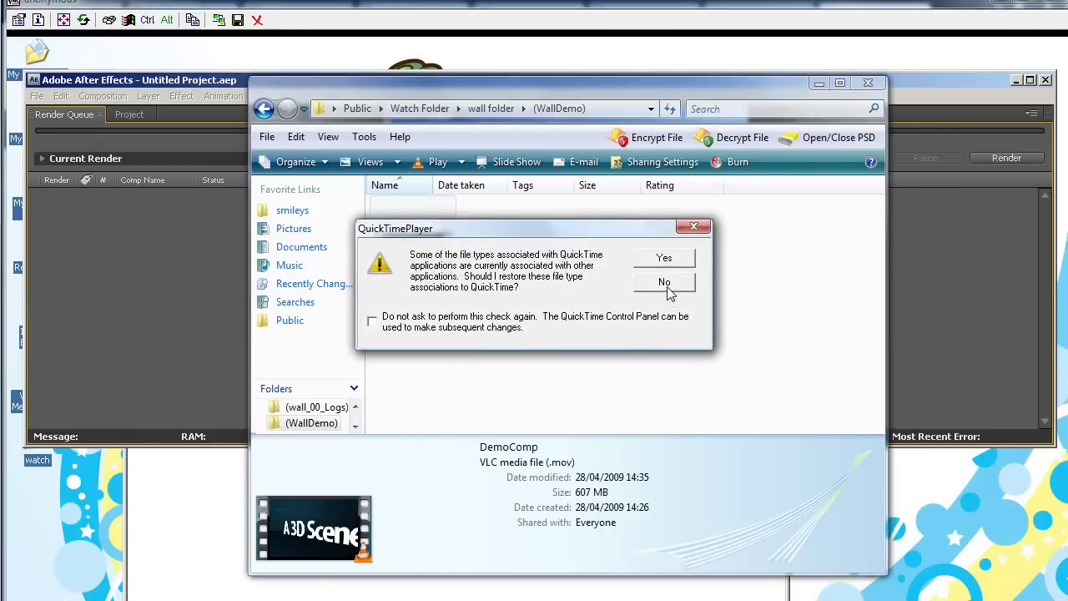
Decline the QuickTime association prompt, play DemoComp twice, then close QuickTime and Explorer
click(667, 282)
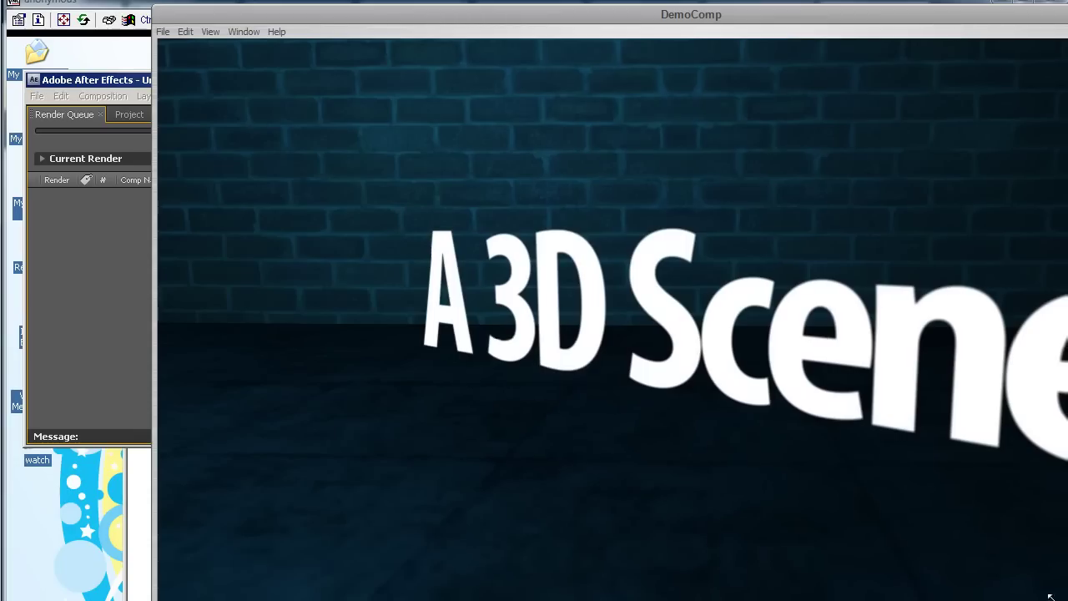
key(ctrl+1)
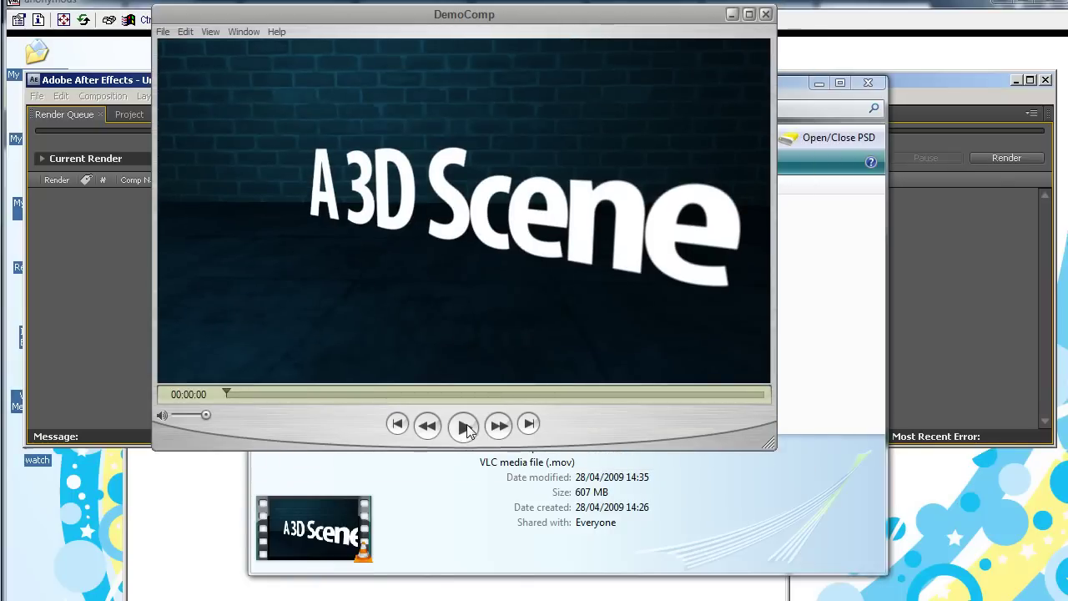
click(465, 426)
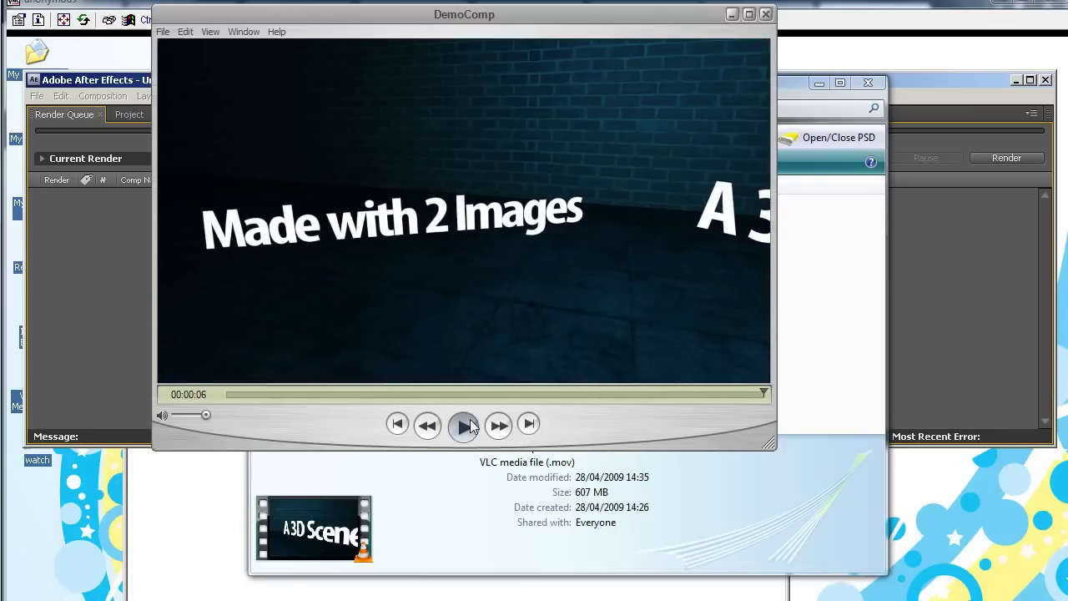
click(467, 425)
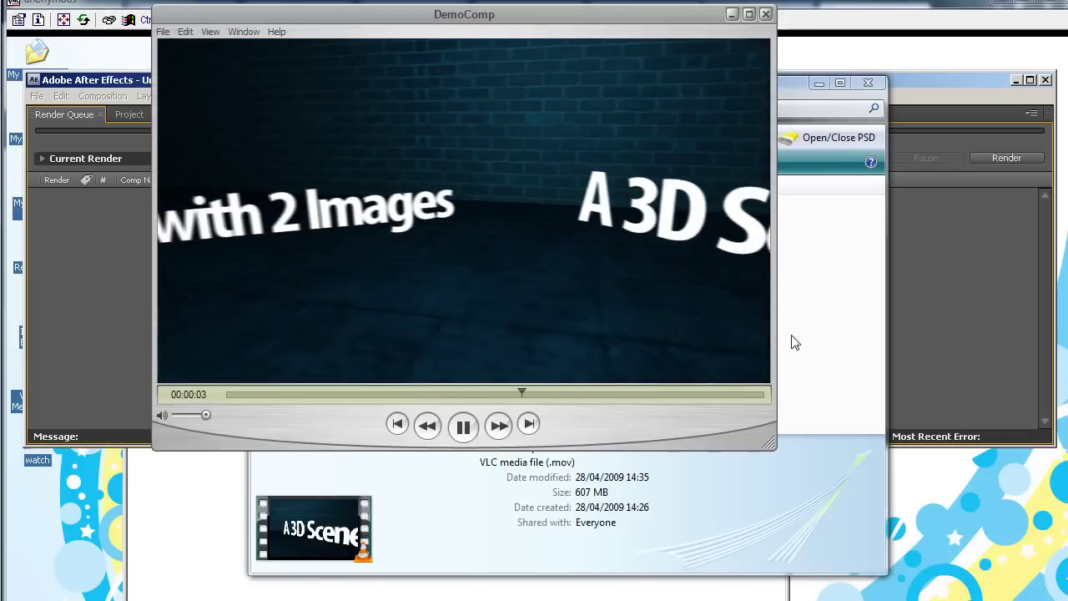
click(765, 15)
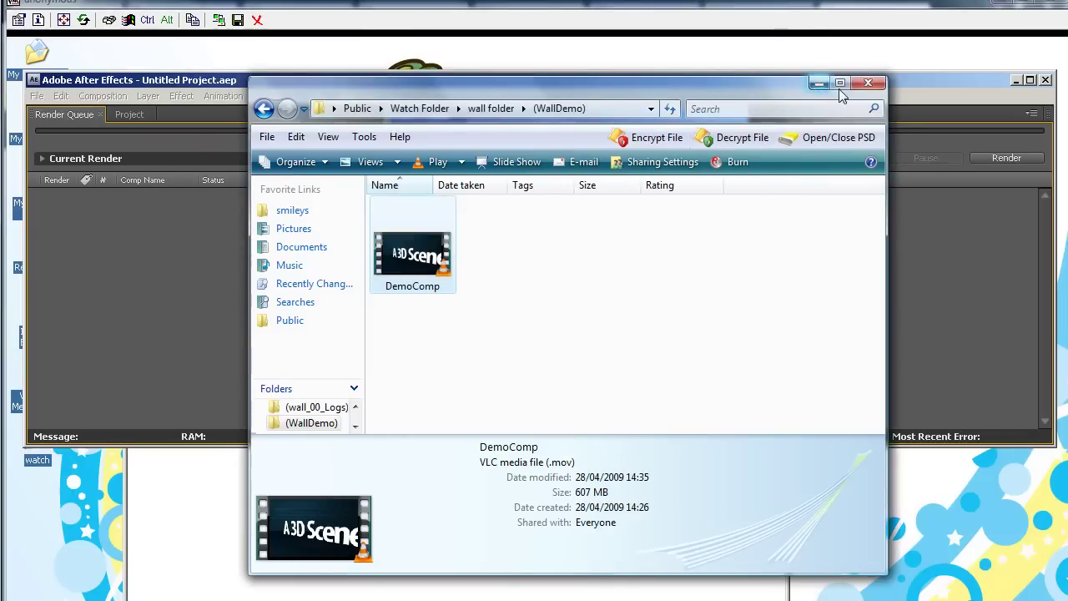
click(868, 83)
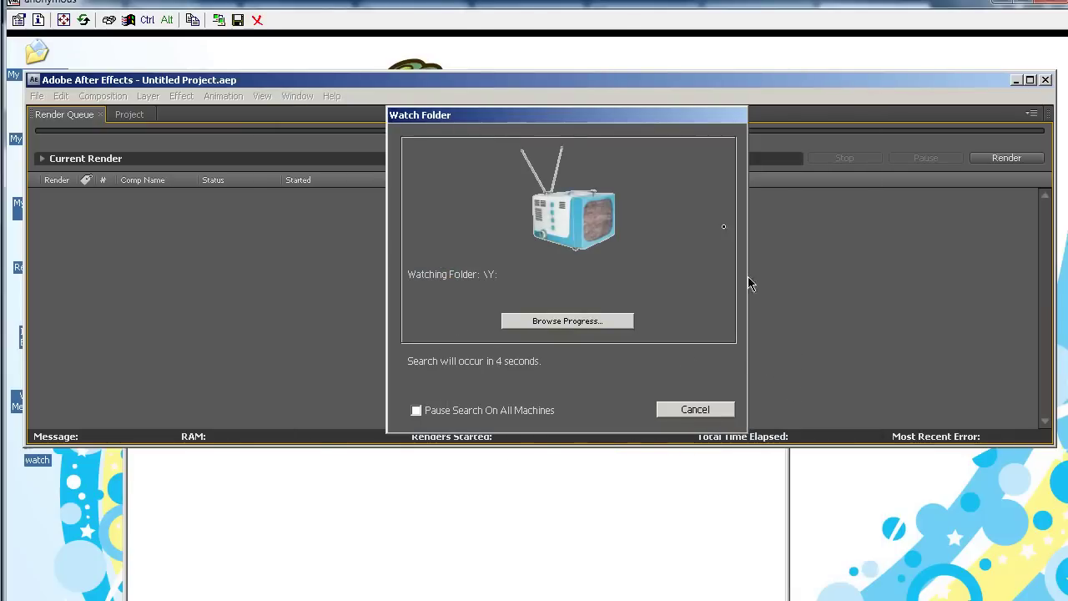